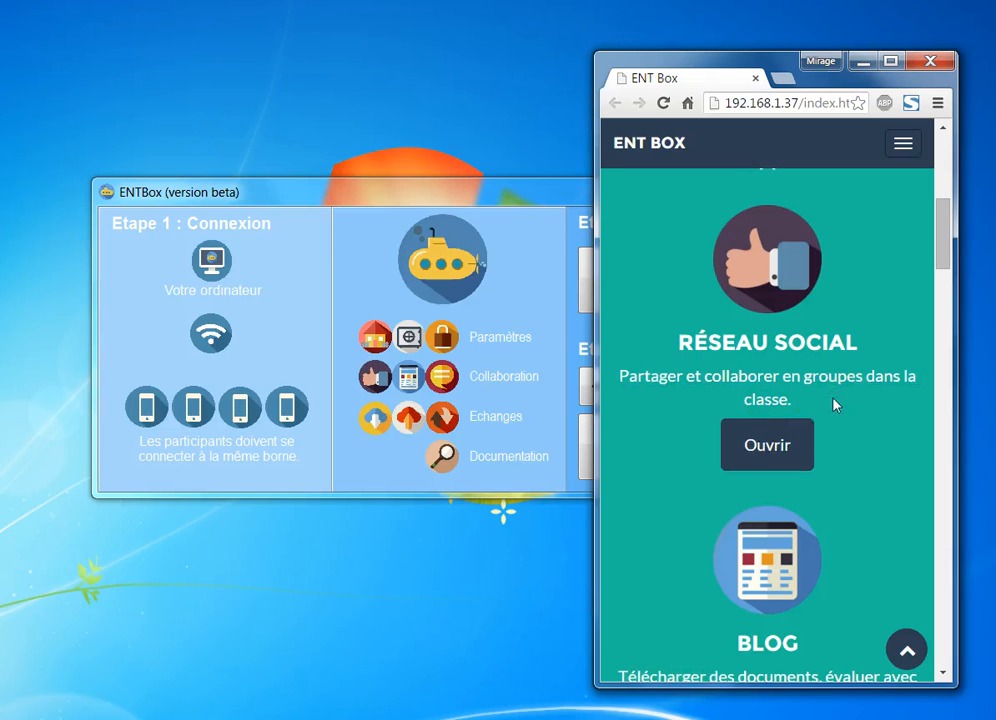
Open Réseau social and sign in as administrator with the saved username
{"action": "left_click", "coordinate": [774, 446]}
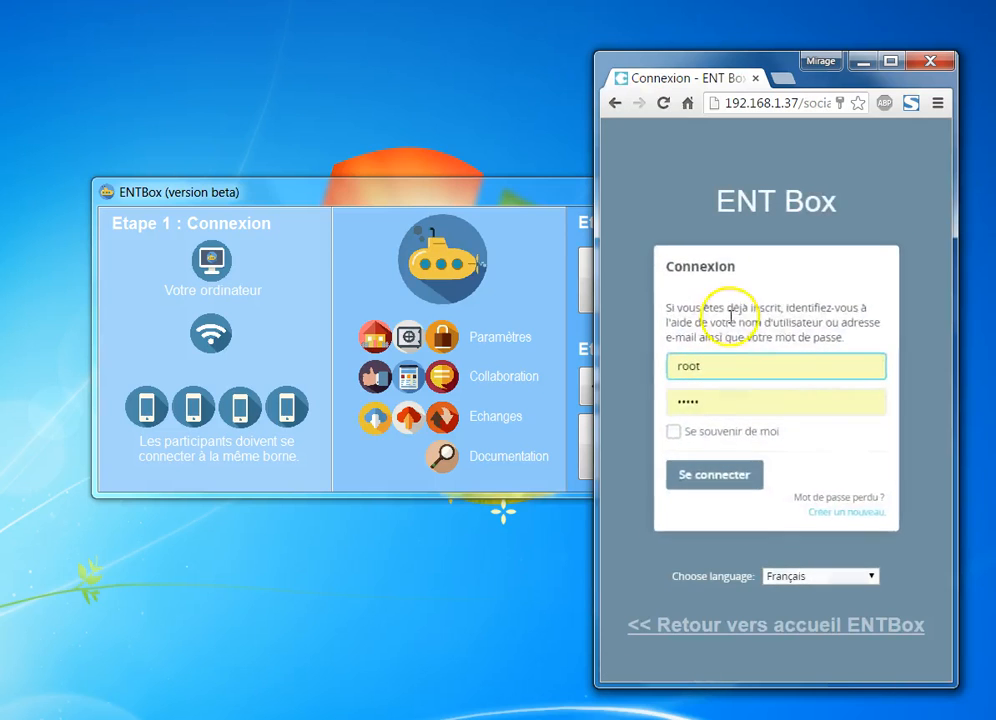
{"action": "left_click", "coordinate": [730, 372]}
{"action": "left_click", "coordinate": [711, 474]}
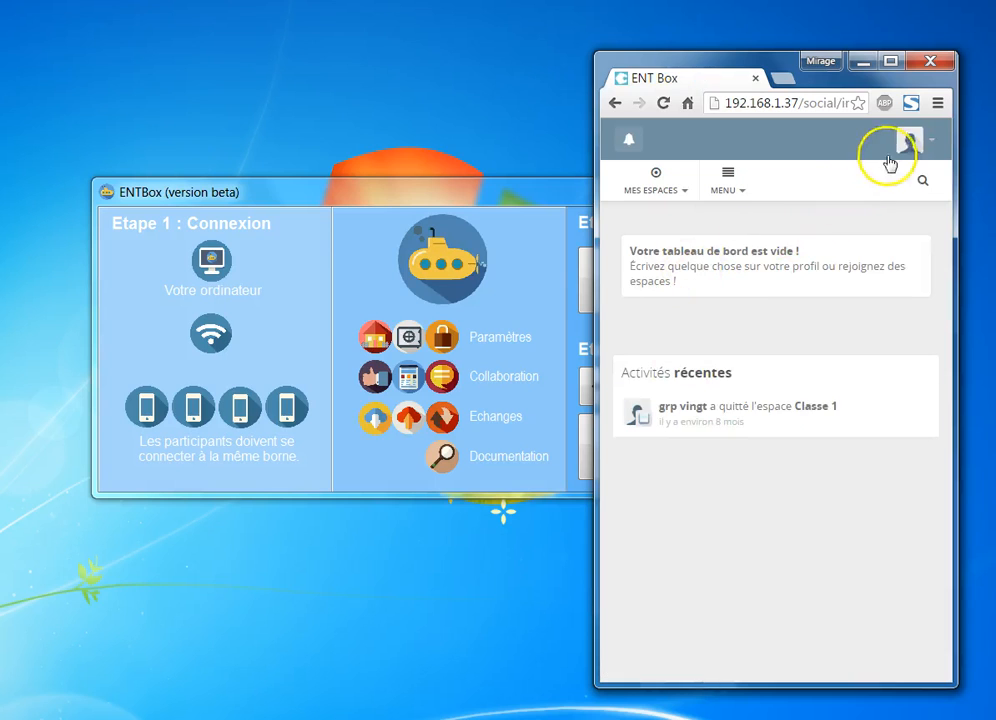
Check the Mes espaces list showing Classe 1 and Classe 2
{"action": "left_click", "coordinate": [922, 143]}
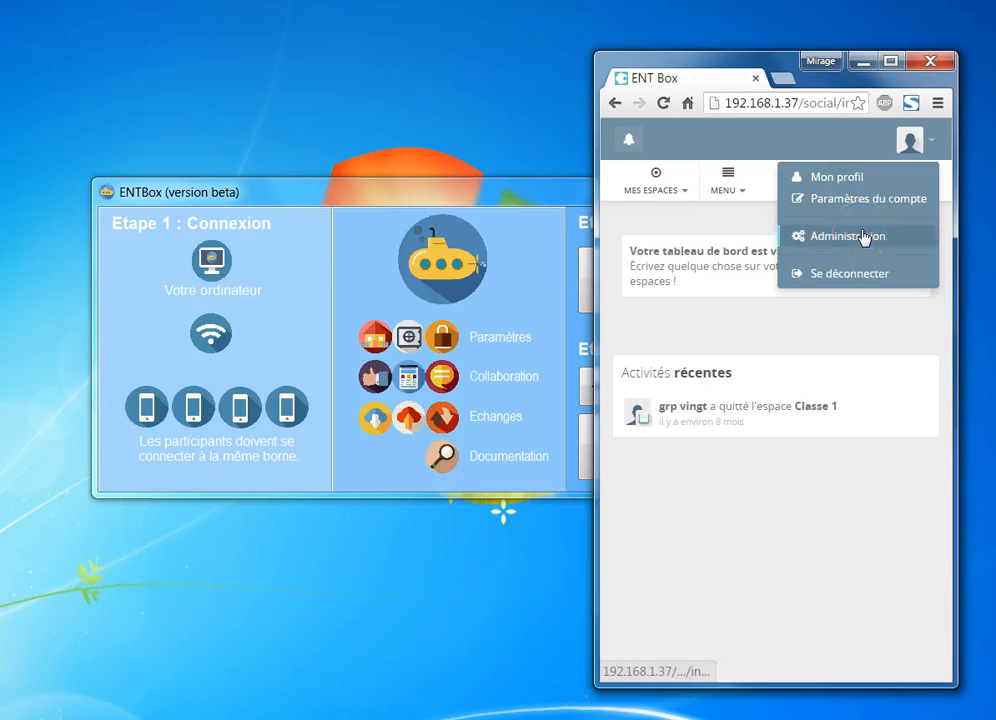
{"action": "left_click", "coordinate": [645, 184]}
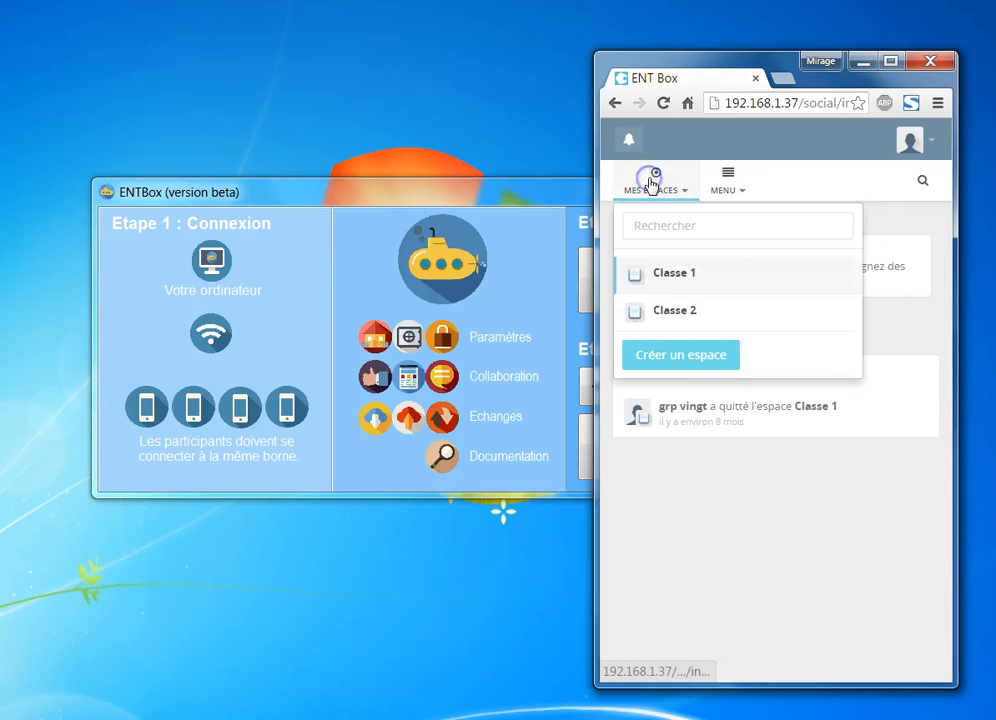
{"action": "left_click", "coordinate": [693, 290]}
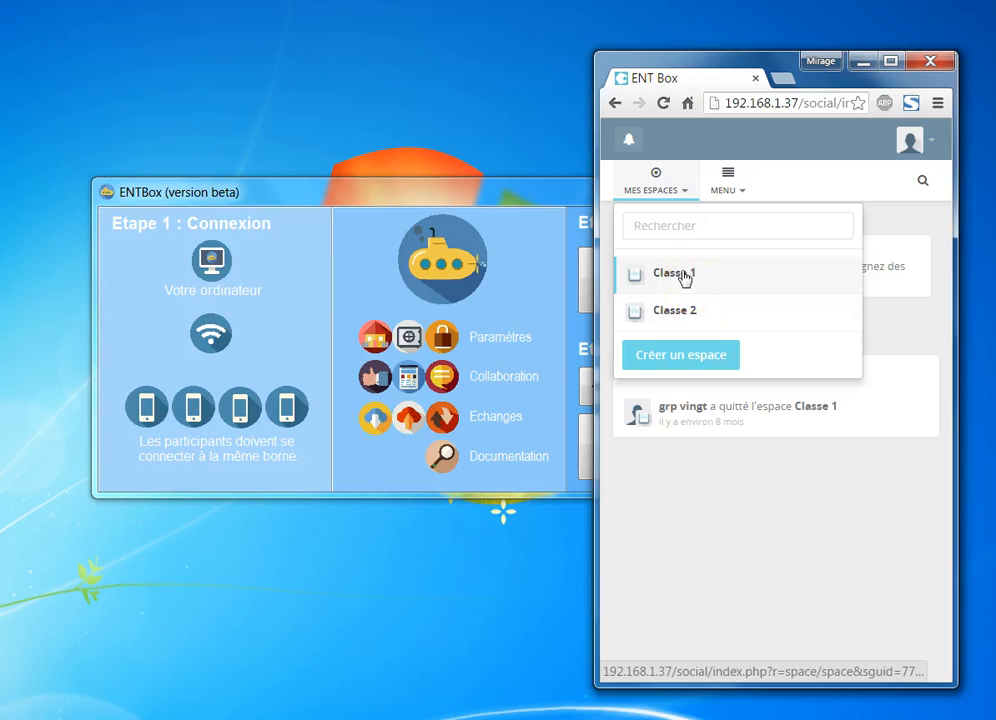
Open Mon profil and scroll through its empty profile feed
{"action": "left_click", "coordinate": [909, 143]}
{"action": "left_click", "coordinate": [868, 179]}
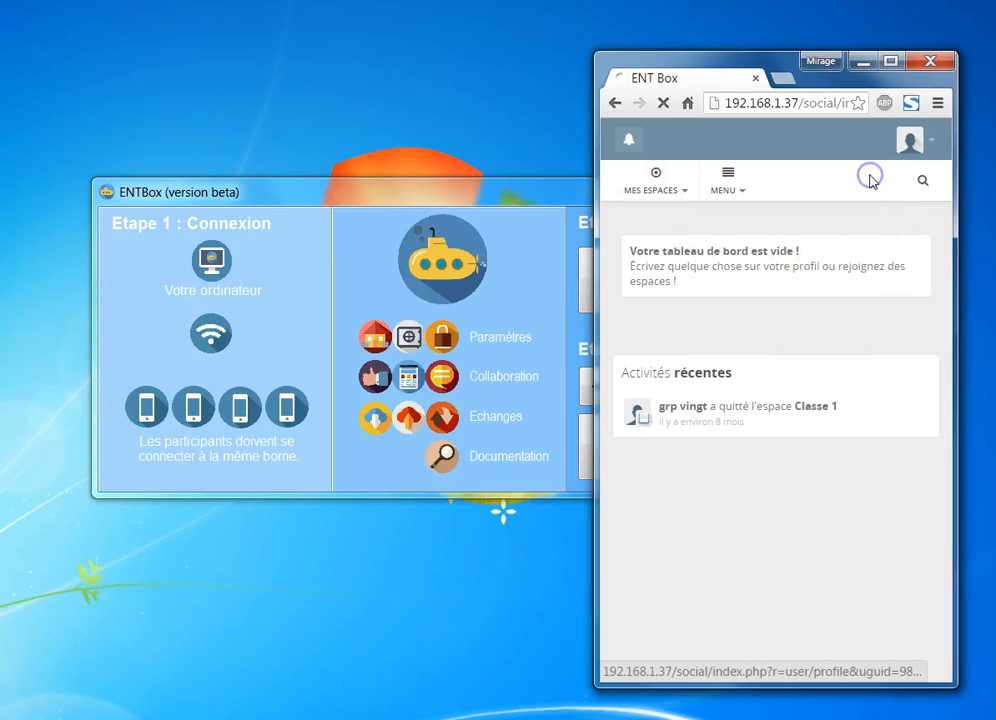
{"action": "scroll", "coordinate": [808, 270], "scroll_direction": "down", "scroll_amount": 1}
{"action": "scroll", "coordinate": [808, 270], "scroll_direction": "down", "scroll_amount": 1}
{"action": "scroll", "coordinate": [807, 272], "scroll_direction": "up", "scroll_amount": 2}
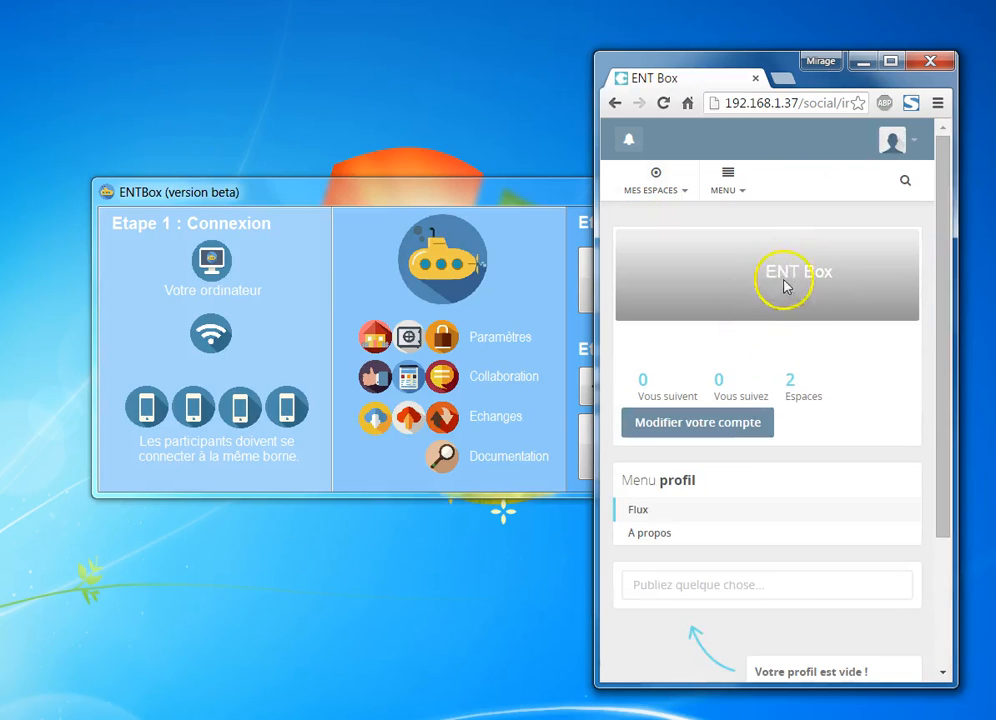
{"action": "scroll", "coordinate": [776, 291], "scroll_direction": "down", "scroll_amount": 1}
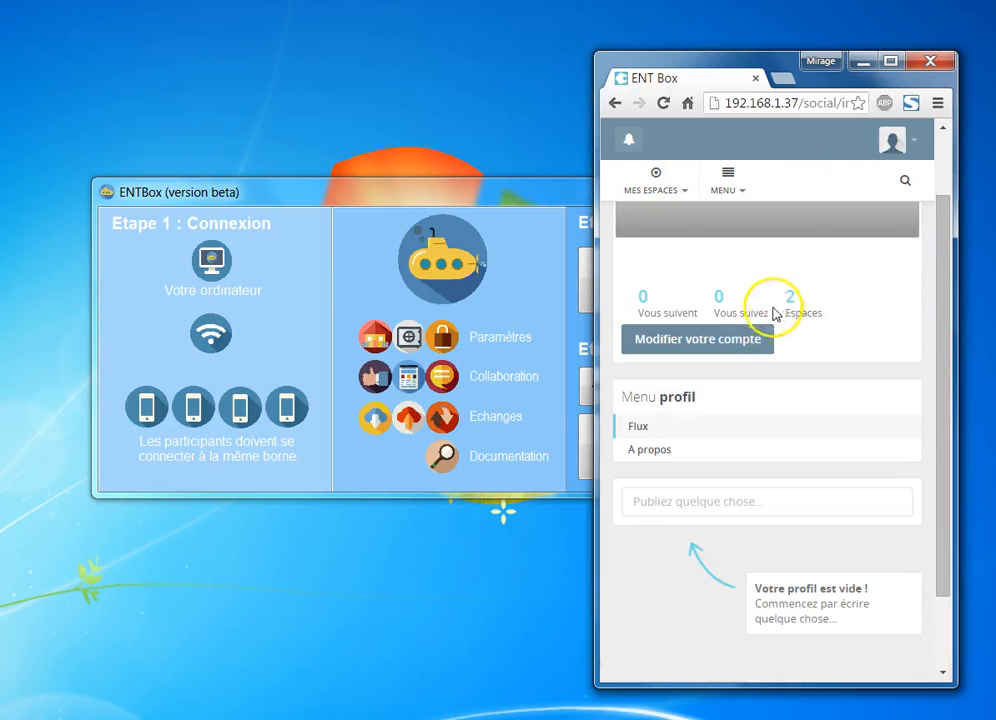
Set the ENTBox Sécurité anti-rigolo to Desactivée and close its dialog
{"action": "left_click", "coordinate": [452, 343]}
{"action": "left_click", "coordinate": [489, 374]}
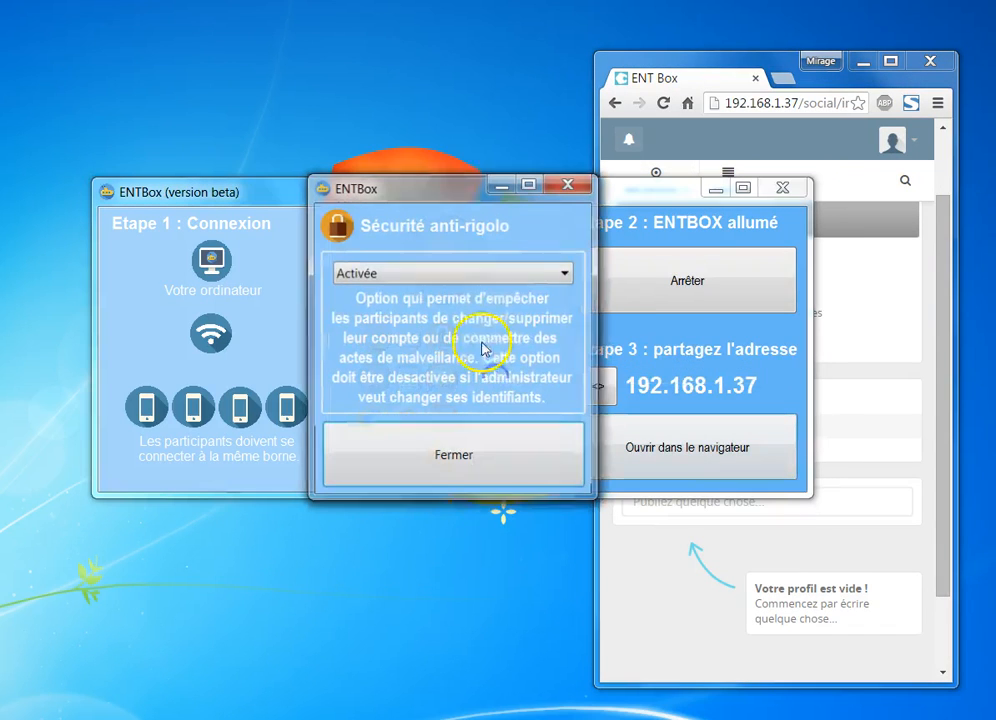
{"action": "left_click", "coordinate": [487, 276]}
{"action": "left_click", "coordinate": [480, 308]}
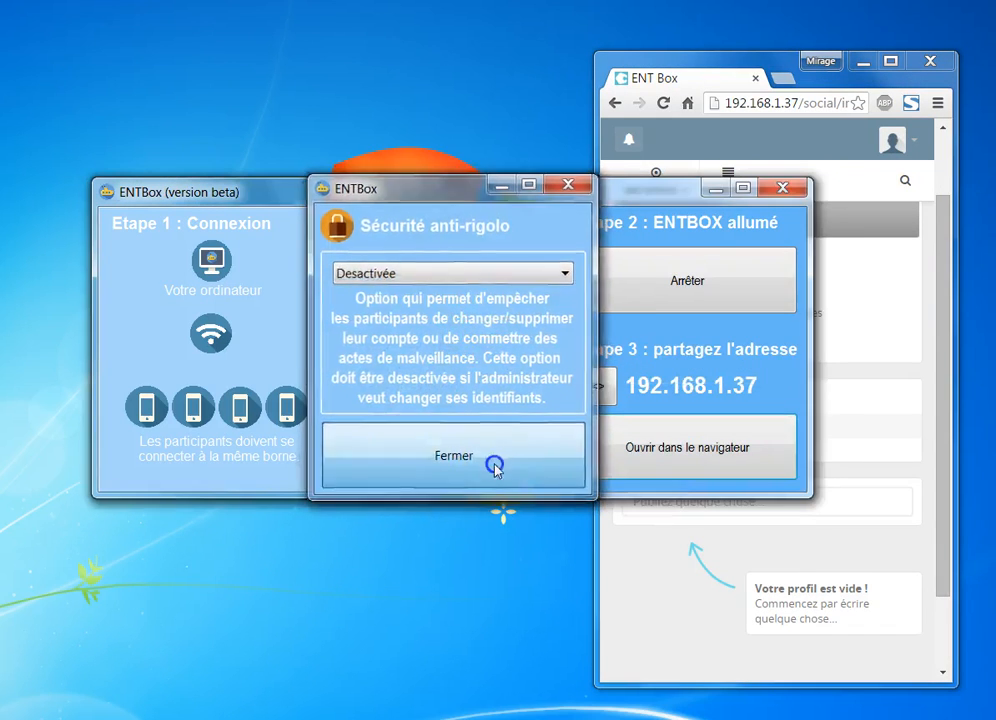
{"action": "left_click", "coordinate": [495, 468]}
View the account settings in the widened browser, then return to the profile page
{"action": "left_click", "coordinate": [667, 49]}
{"action": "left_click", "coordinate": [814, 289]}
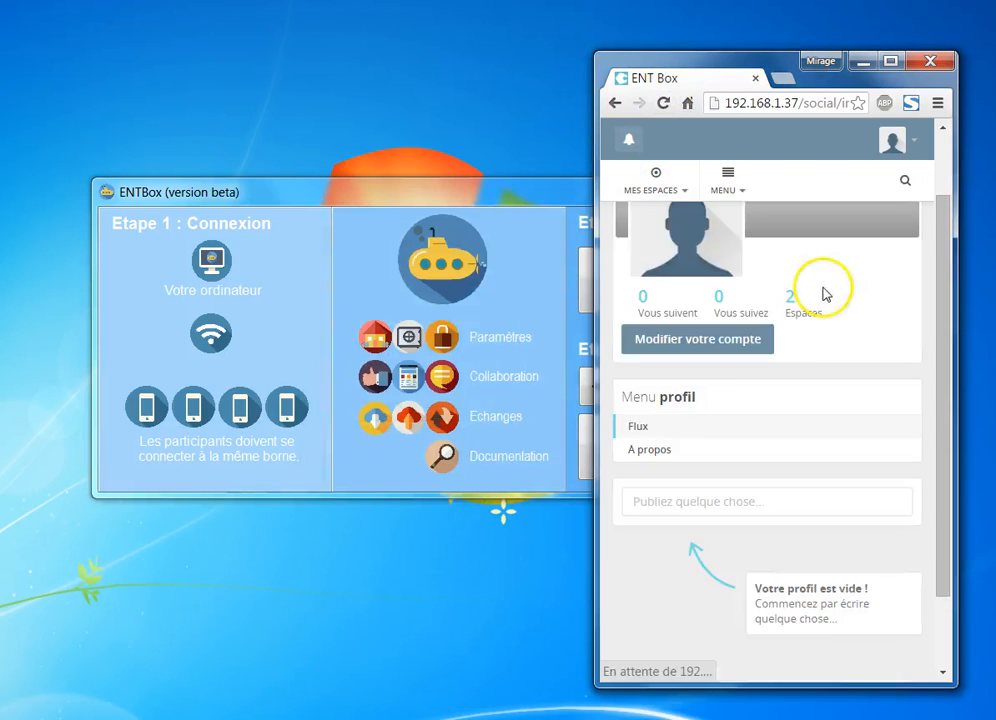
{"action": "mouse_move", "coordinate": [735, 338]}
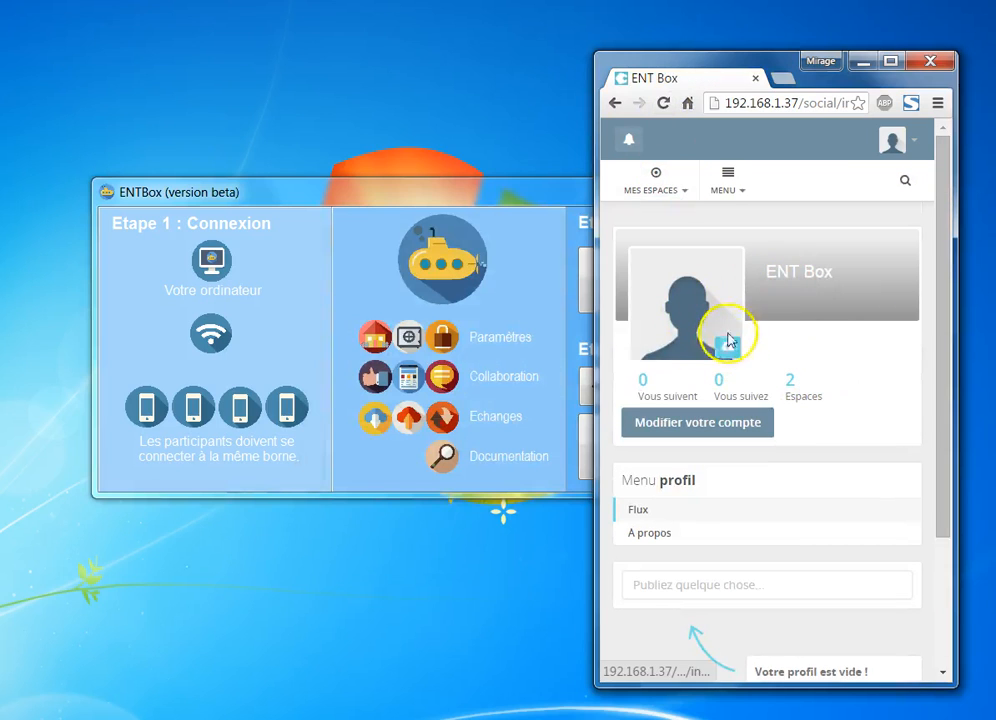
{"action": "left_click", "coordinate": [715, 430]}
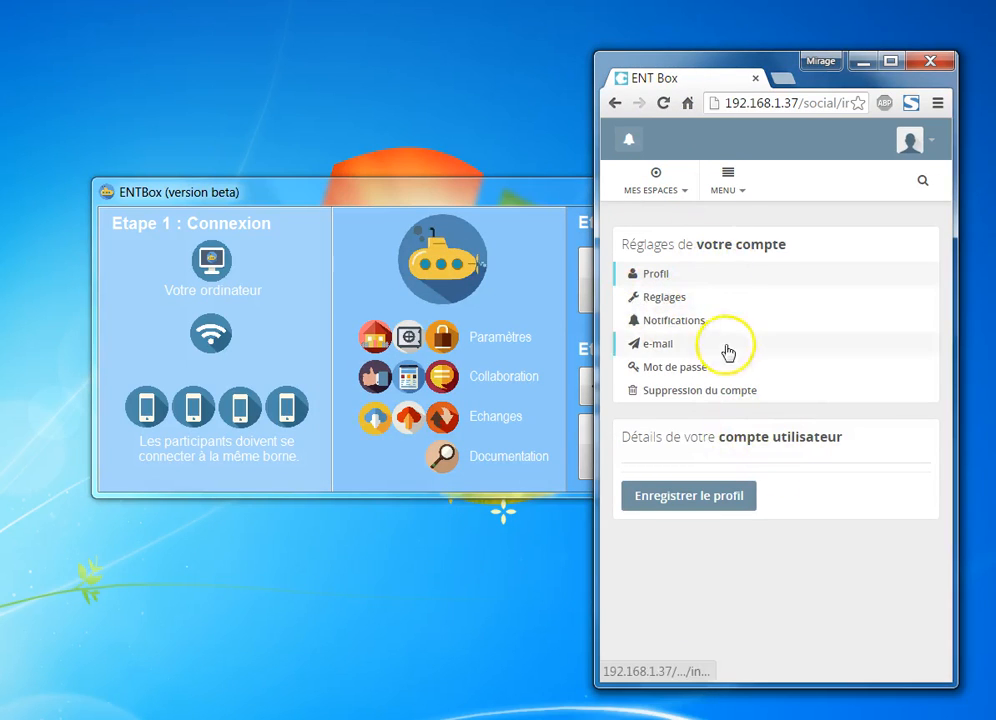
{"action": "left_click_drag", "start_coordinate": [596, 297], "coordinate": [371, 298]}
{"action": "left_click", "coordinate": [390, 103]}
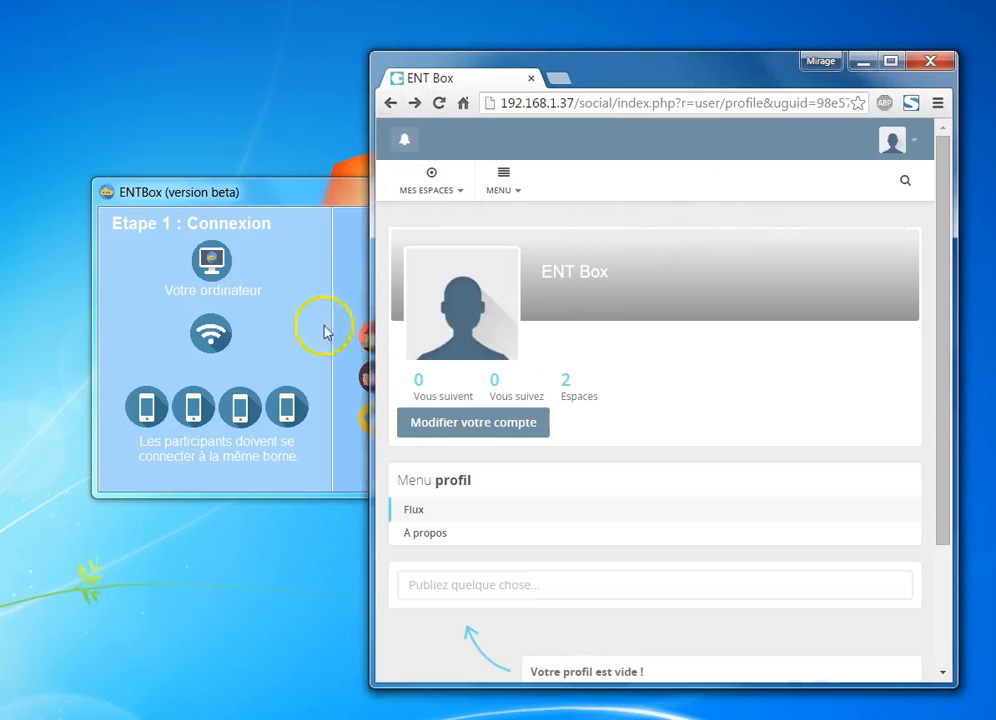
Set Sécurité anti-rigolo back to Activée, then go to Administration
{"action": "left_click", "coordinate": [350, 266]}
{"action": "right_click", "coordinate": [445, 333]}
{"action": "left_click", "coordinate": [498, 376]}
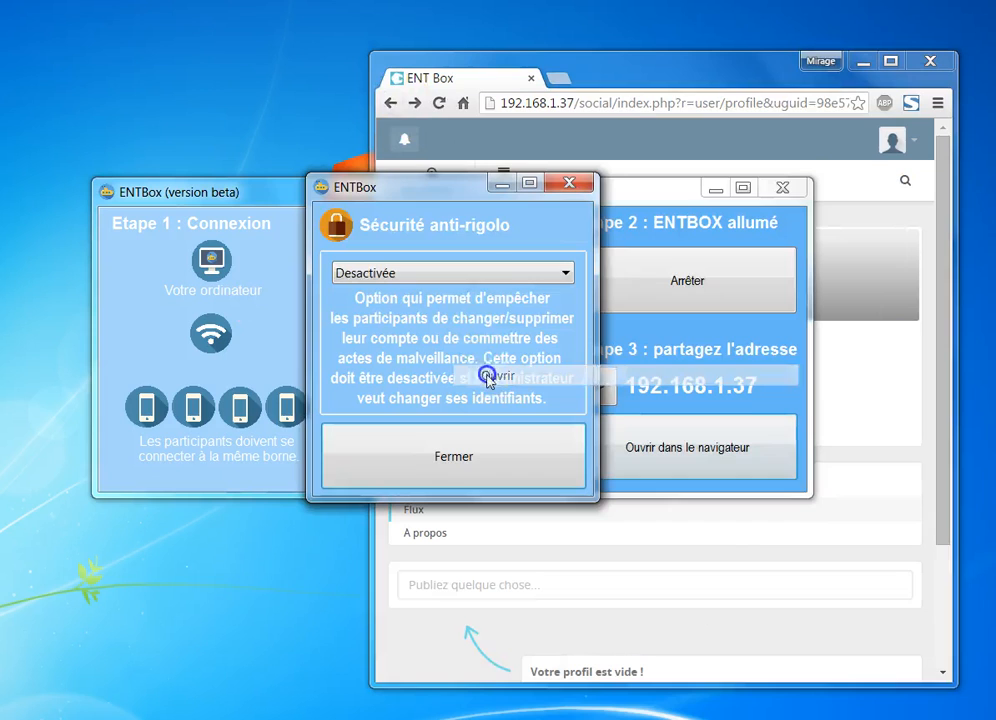
{"action": "left_click", "coordinate": [480, 274]}
{"action": "left_click", "coordinate": [485, 291]}
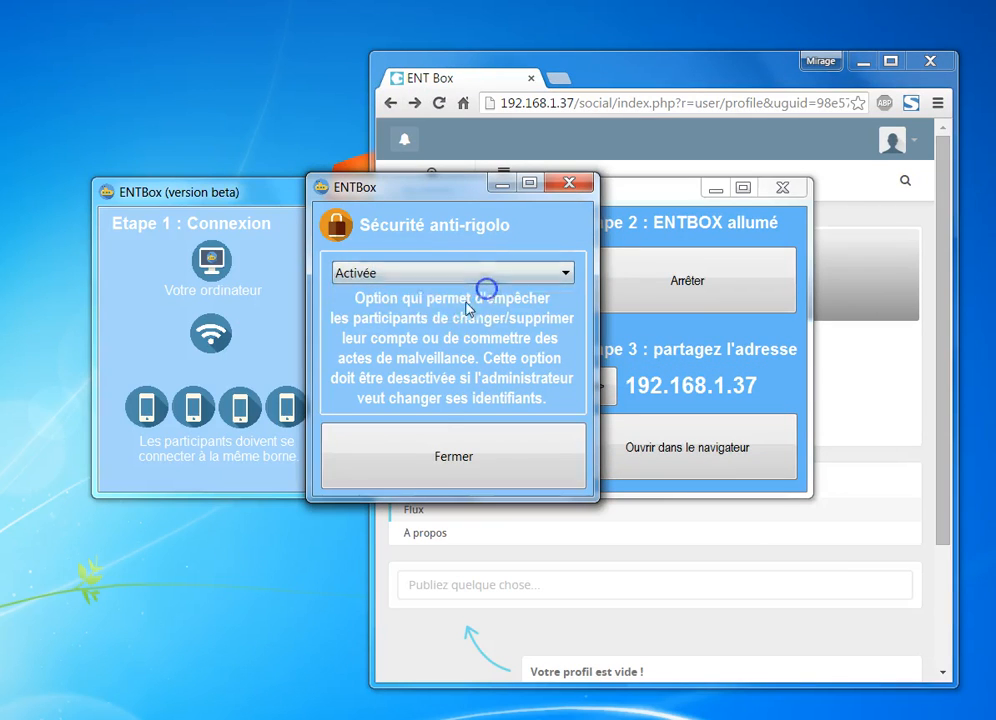
{"action": "left_click", "coordinate": [485, 460]}
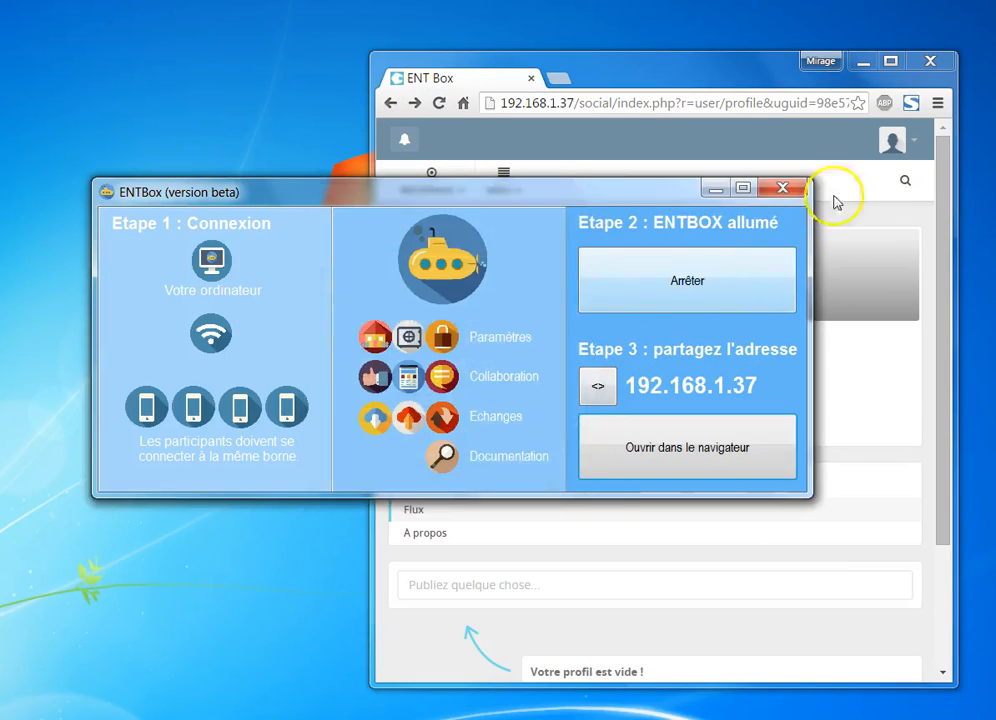
{"action": "left_click", "coordinate": [896, 144]}
{"action": "left_click", "coordinate": [845, 236]}
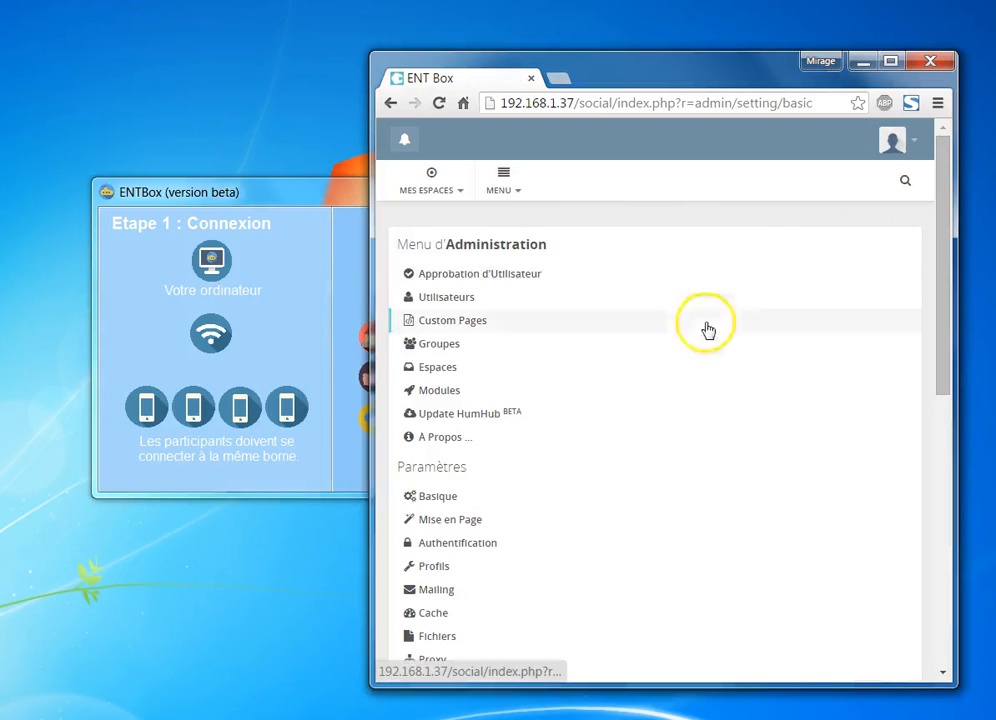
Review the registered users and users awaiting approval in Administration
{"action": "left_click_drag", "start_coordinate": [368, 262], "coordinate": [46, 272]}
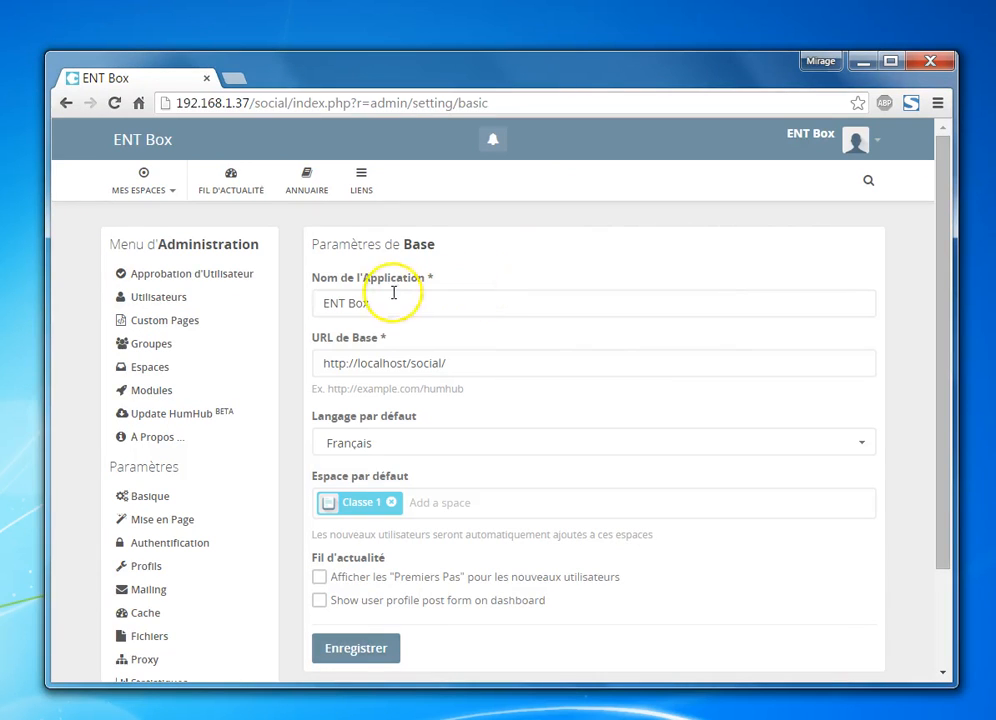
{"action": "left_click", "coordinate": [198, 299]}
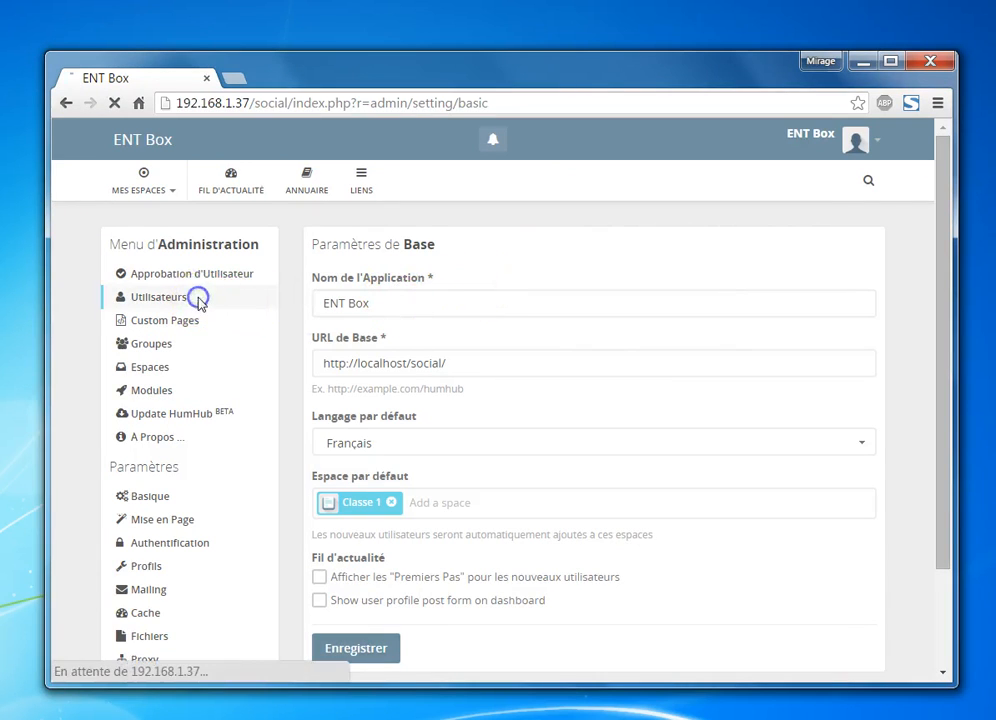
{"action": "left_click", "coordinate": [222, 277]}
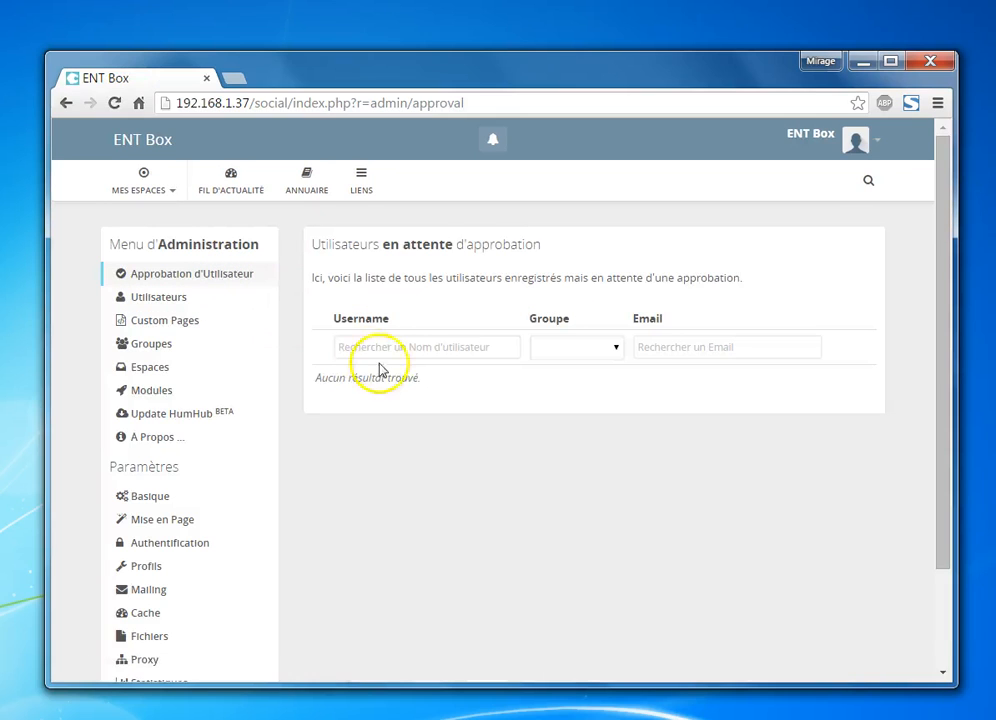
{"action": "left_click", "coordinate": [197, 297]}
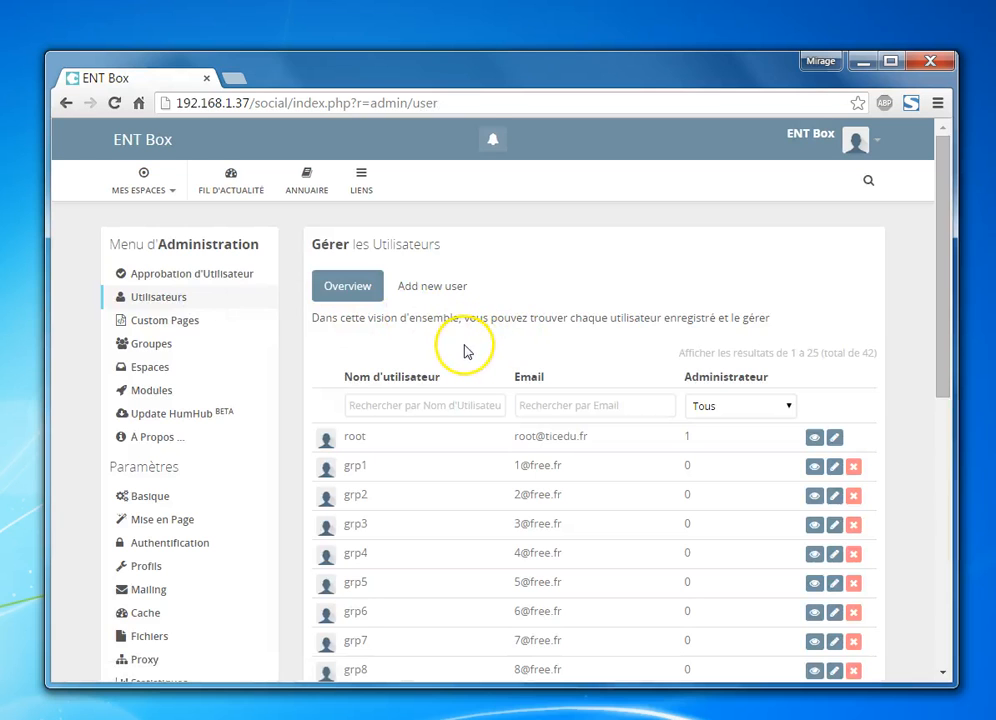
{"action": "scroll", "coordinate": [470, 345], "scroll_direction": "down", "scroll_amount": 3}
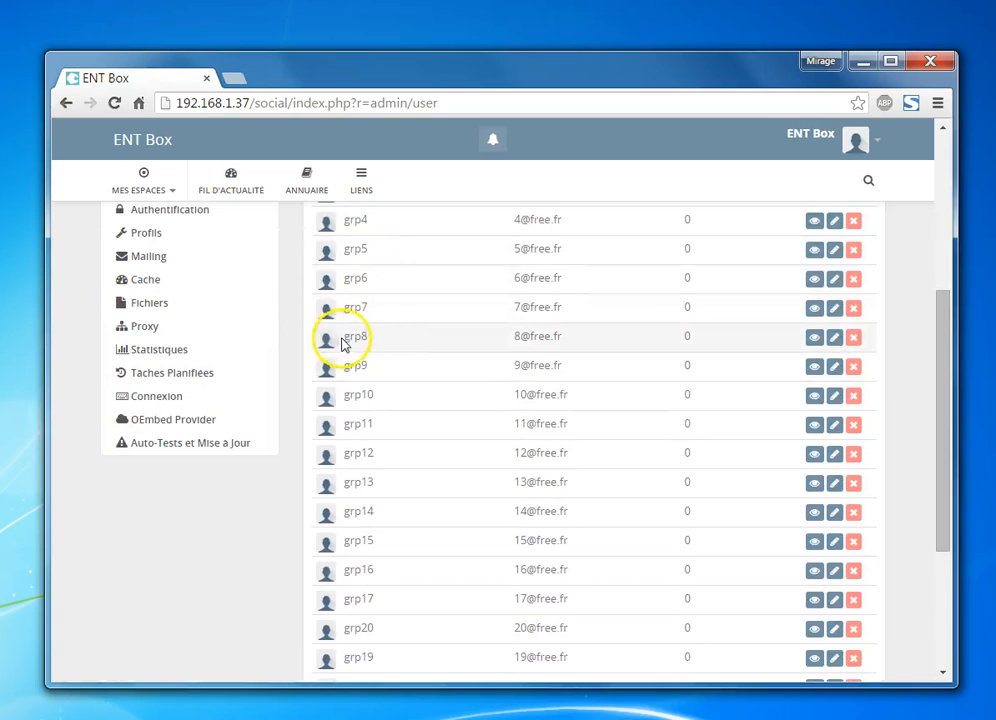
{"action": "scroll", "coordinate": [465, 342], "scroll_direction": "down", "scroll_amount": 3}
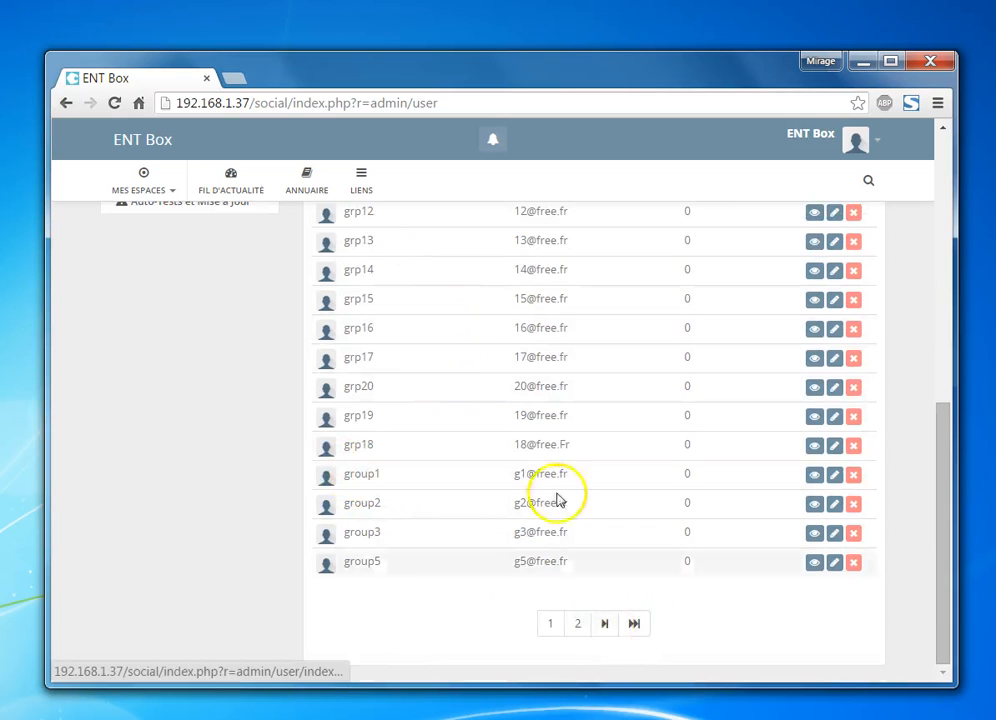
{"action": "scroll", "coordinate": [520, 410], "scroll_direction": "up", "scroll_amount": 3}
{"action": "scroll", "coordinate": [505, 368], "scroll_direction": "up", "scroll_amount": 3}
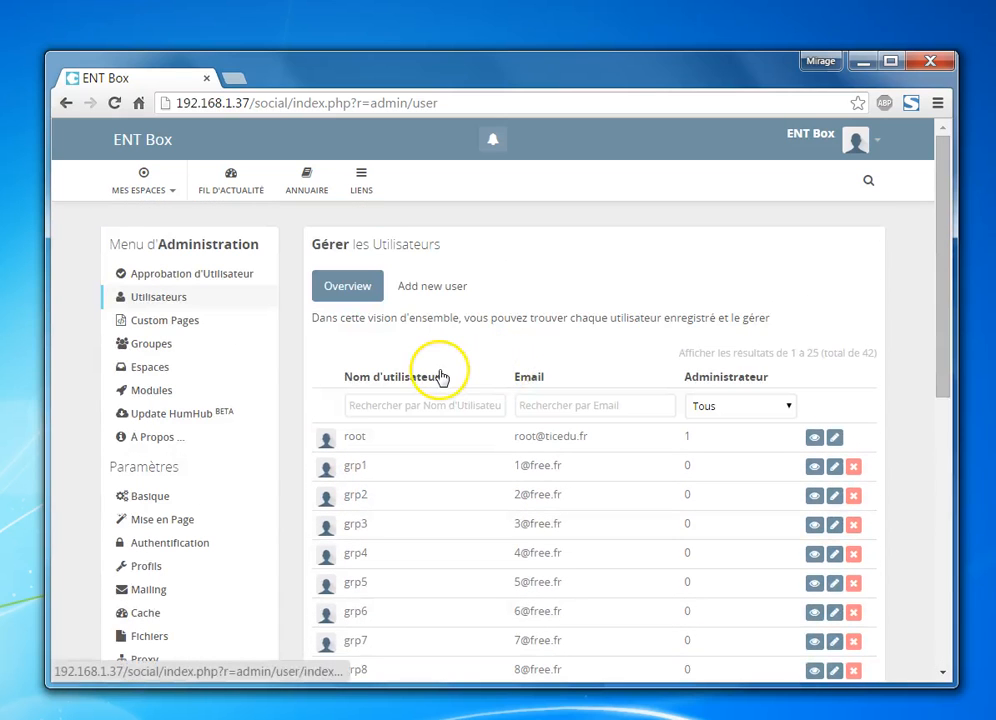
Look at the Groupes and Espaces admin pages, then open Classe 1 from Mes espaces
{"action": "left_click", "coordinate": [234, 342]}
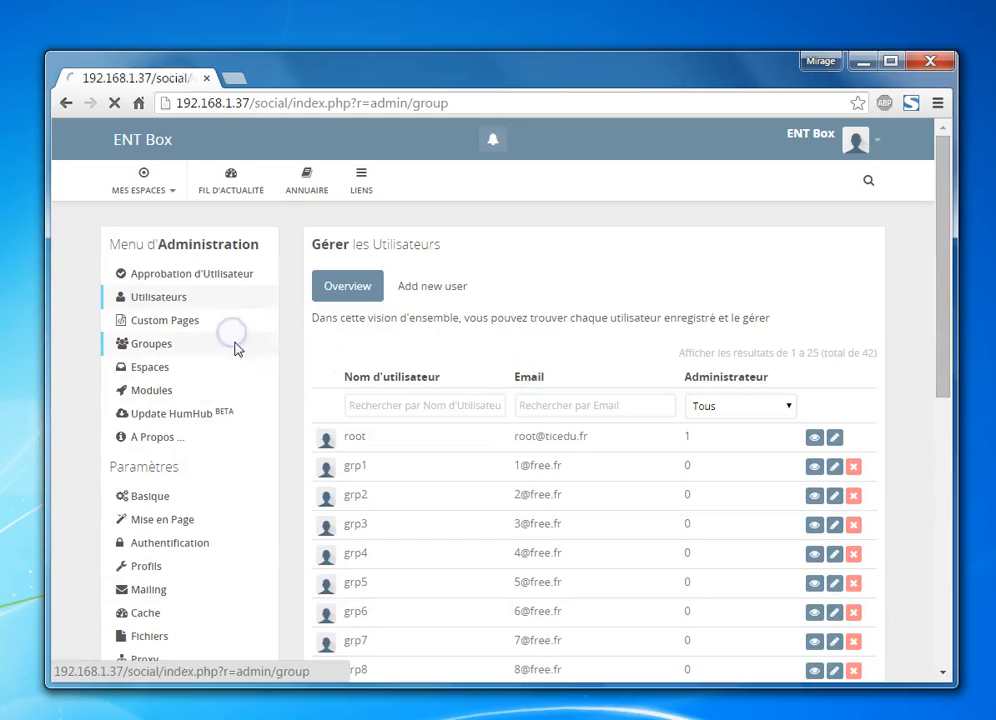
{"action": "left_click", "coordinate": [201, 368]}
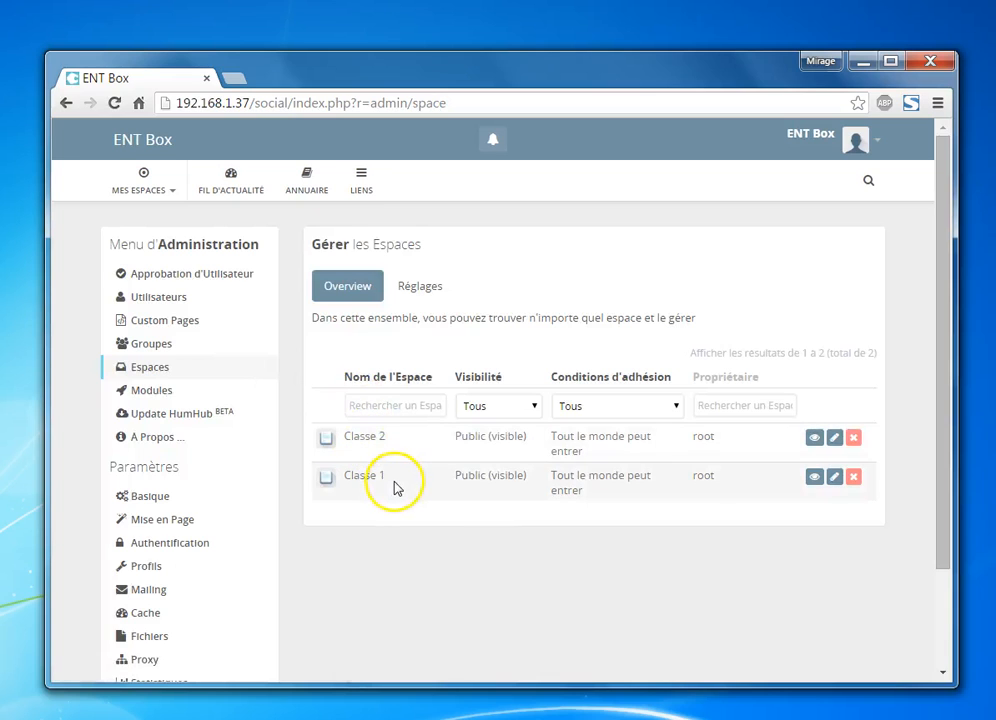
{"action": "left_click", "coordinate": [163, 196]}
{"action": "left_click", "coordinate": [164, 272]}
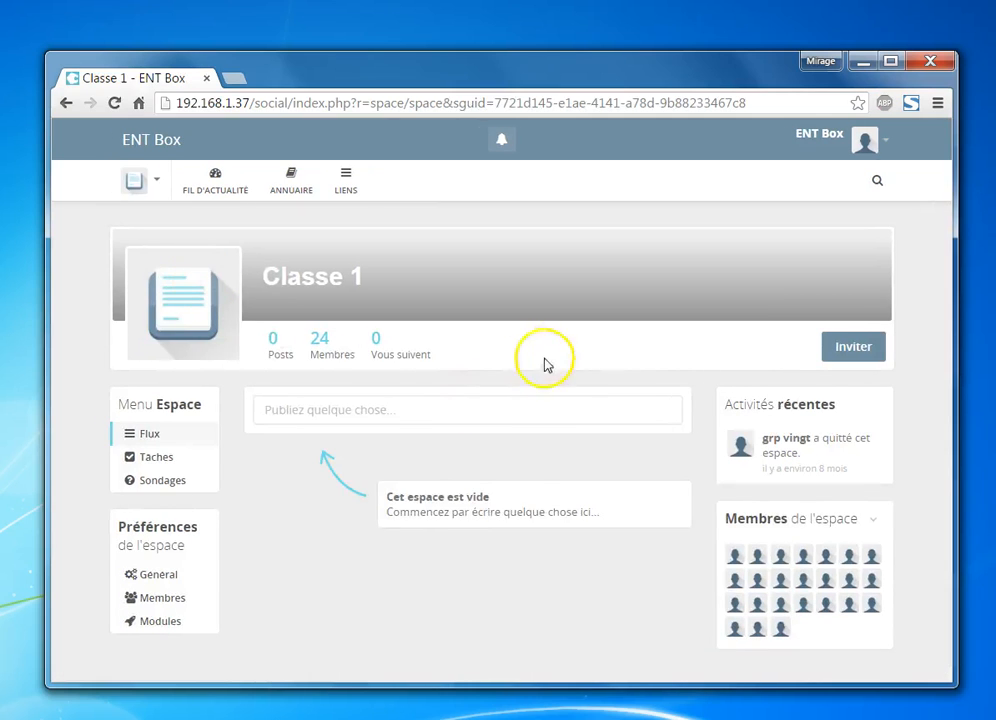
Expand the 'Publiez quelque chose...' box on the Classe 1 stream and focus it
{"action": "left_click", "coordinate": [397, 406]}
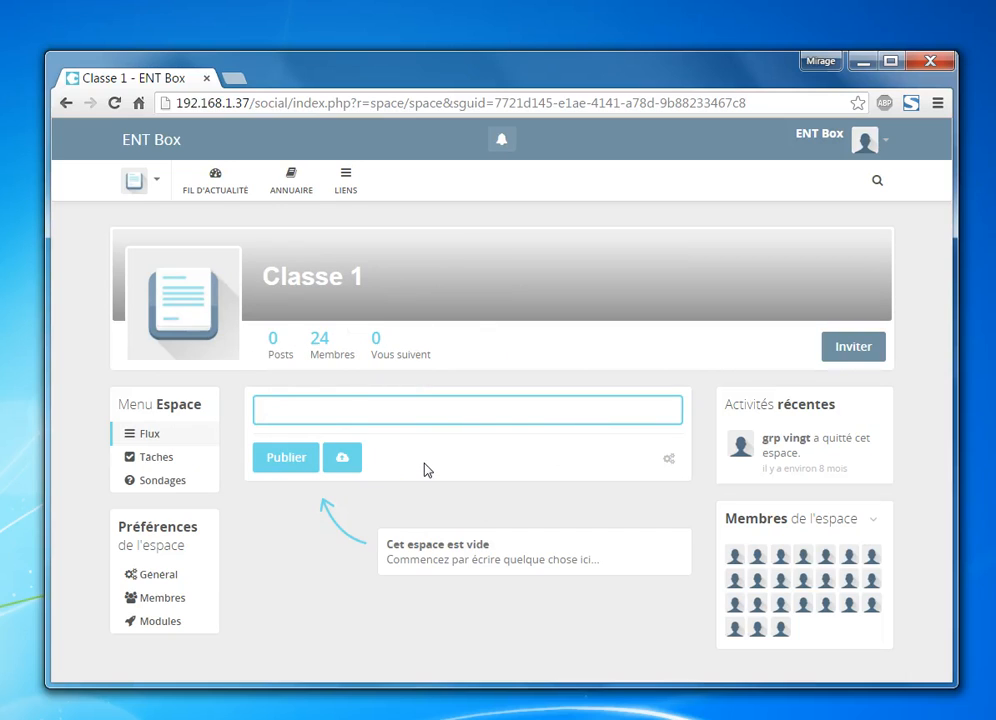
{"action": "left_click", "coordinate": [400, 422]}
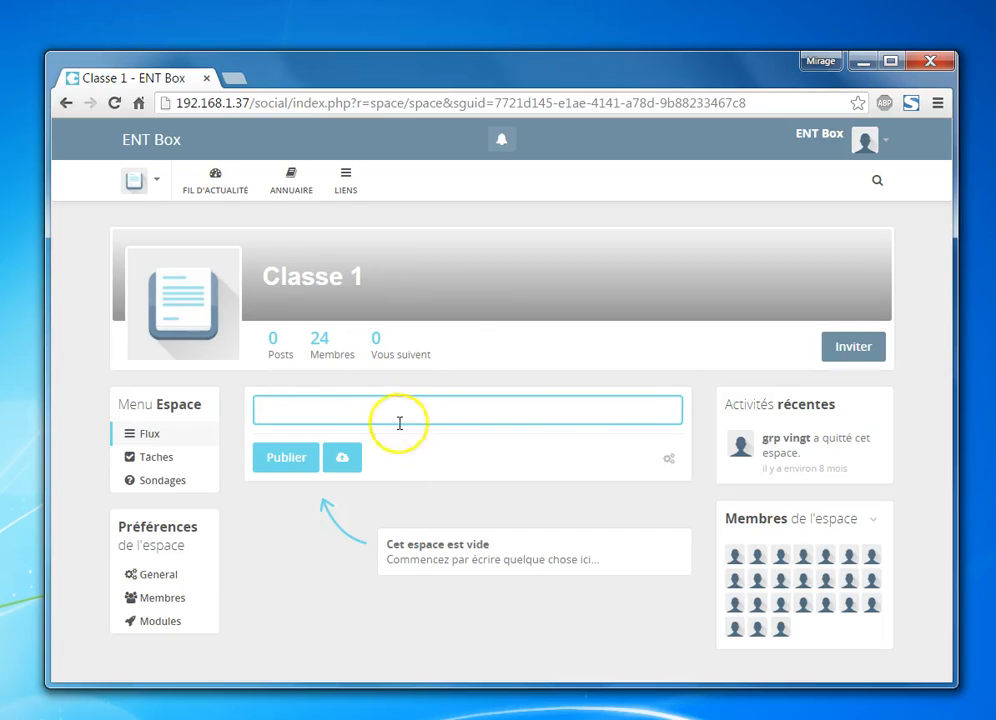
Publish a post reading 'test' in Classe 1
{"action": "type", "text": "kuikuk"}
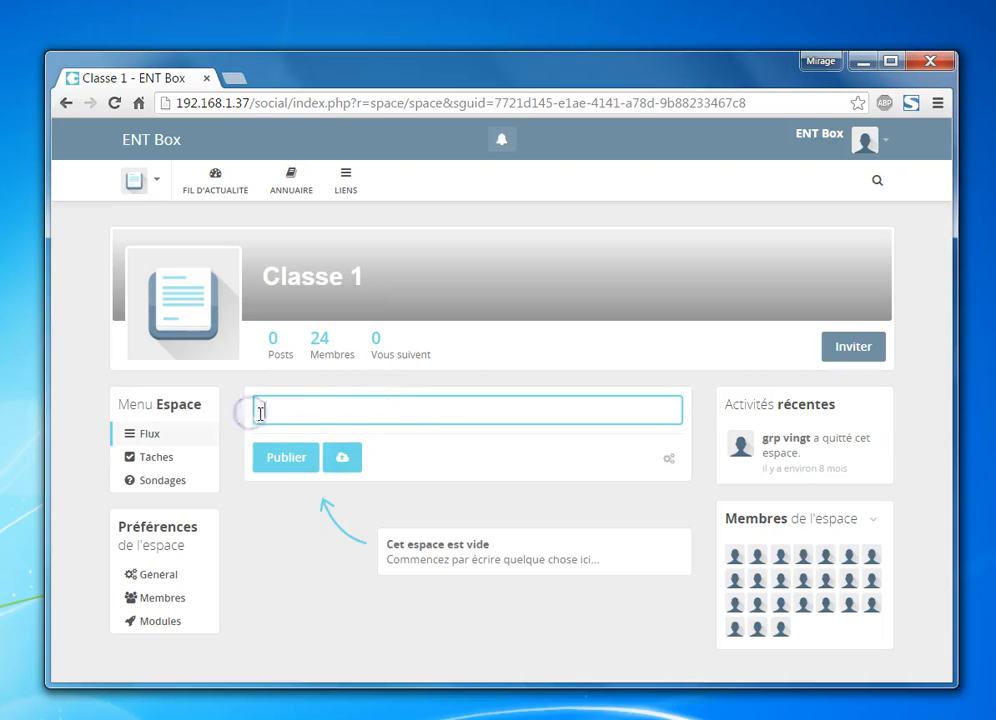
{"action": "left_click", "coordinate": [484, 464]}
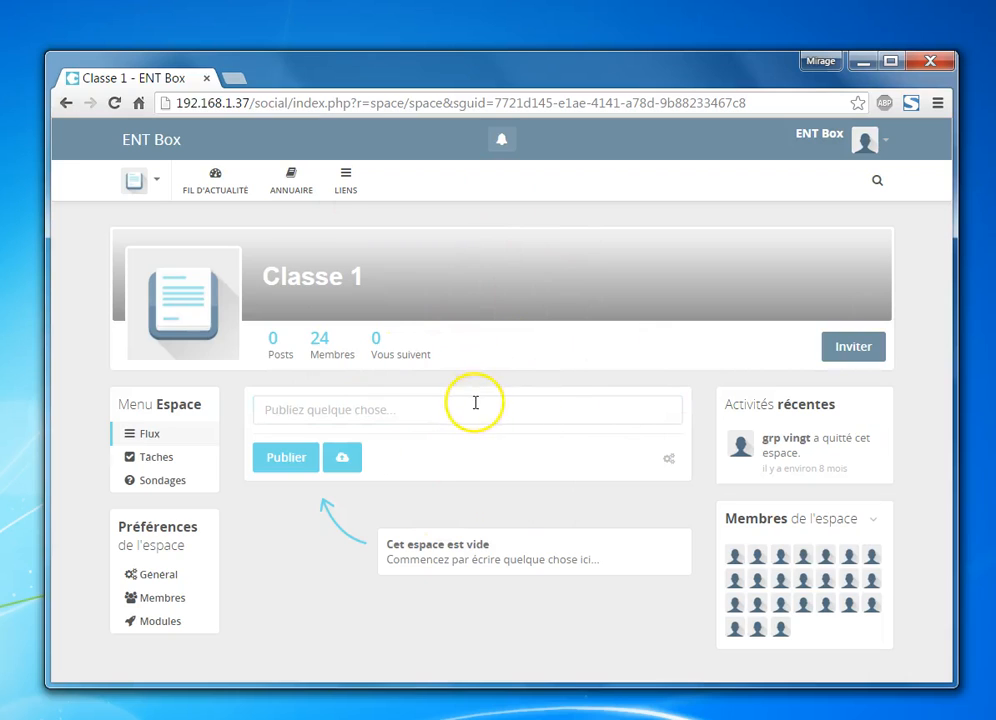
{"action": "left_click", "coordinate": [359, 403]}
{"action": "left_click", "coordinate": [343, 459]}
{"action": "left_click", "coordinate": [344, 410]}
{"action": "type", "text": "test"}
{"action": "left_click", "coordinate": [300, 456]}
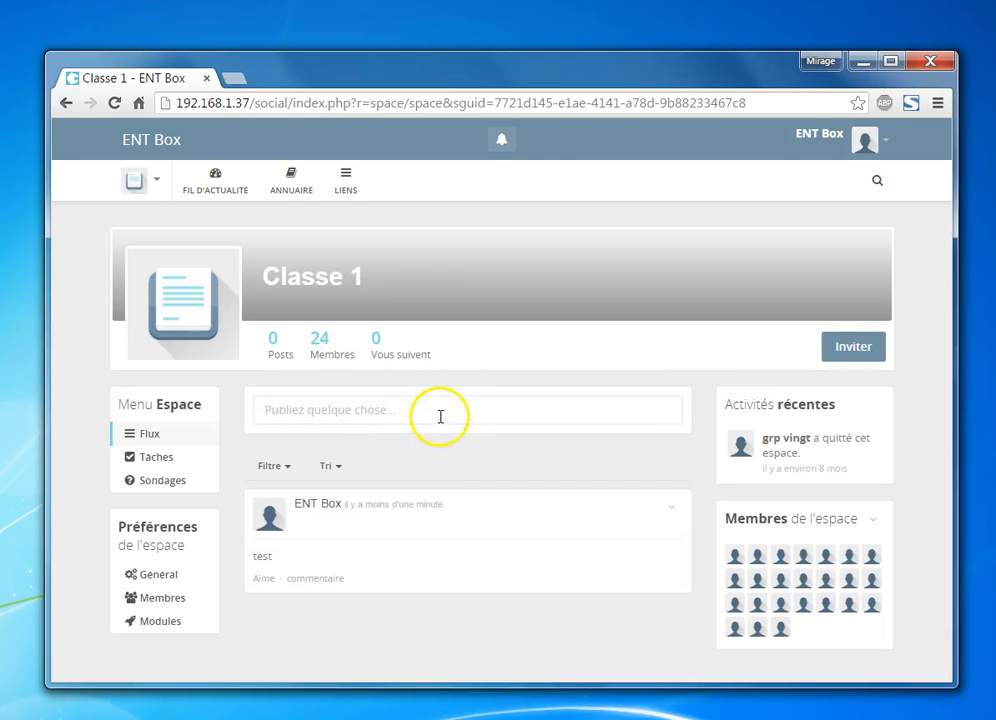
Delete the 'test' post through its options menu and confirm
{"action": "left_click", "coordinate": [313, 581]}
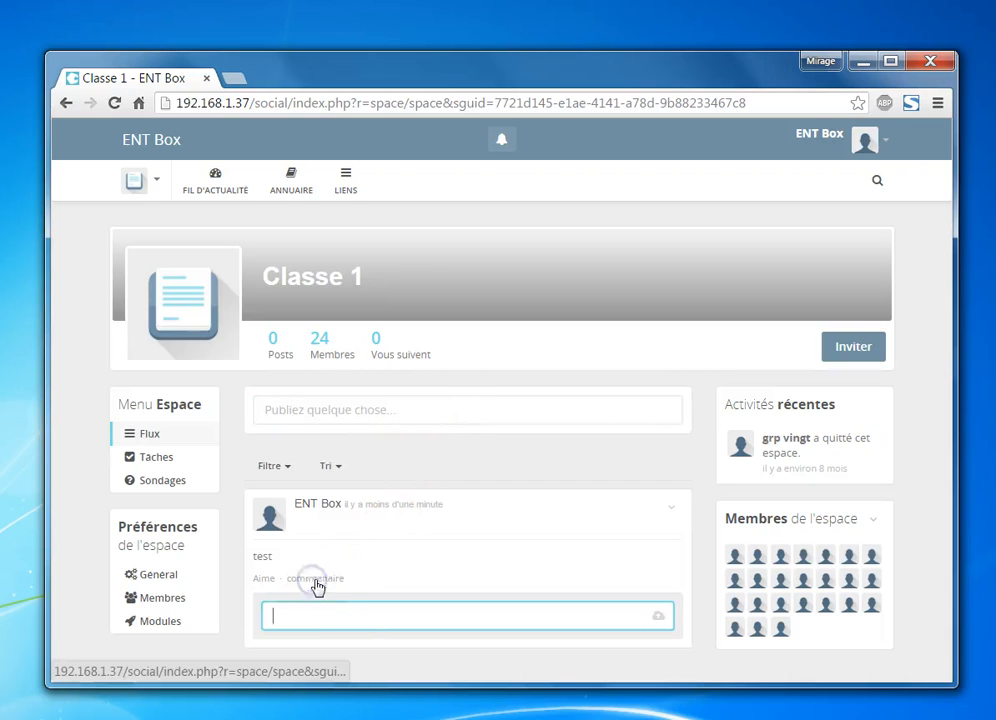
{"action": "left_click", "coordinate": [671, 509]}
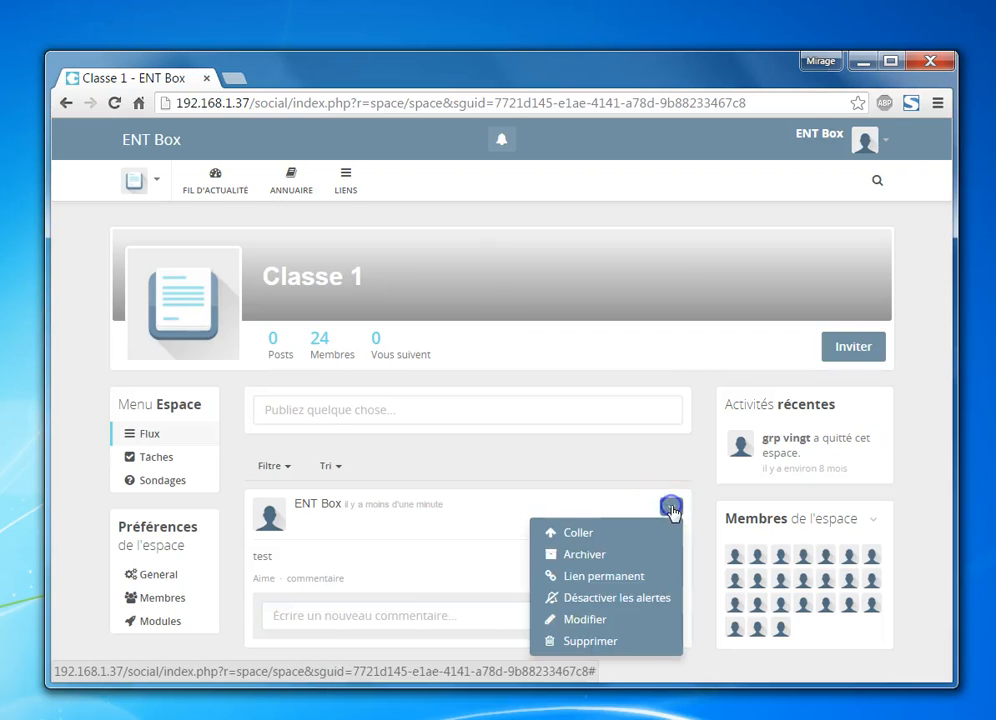
{"action": "left_click", "coordinate": [582, 643]}
{"action": "left_click", "coordinate": [472, 425]}
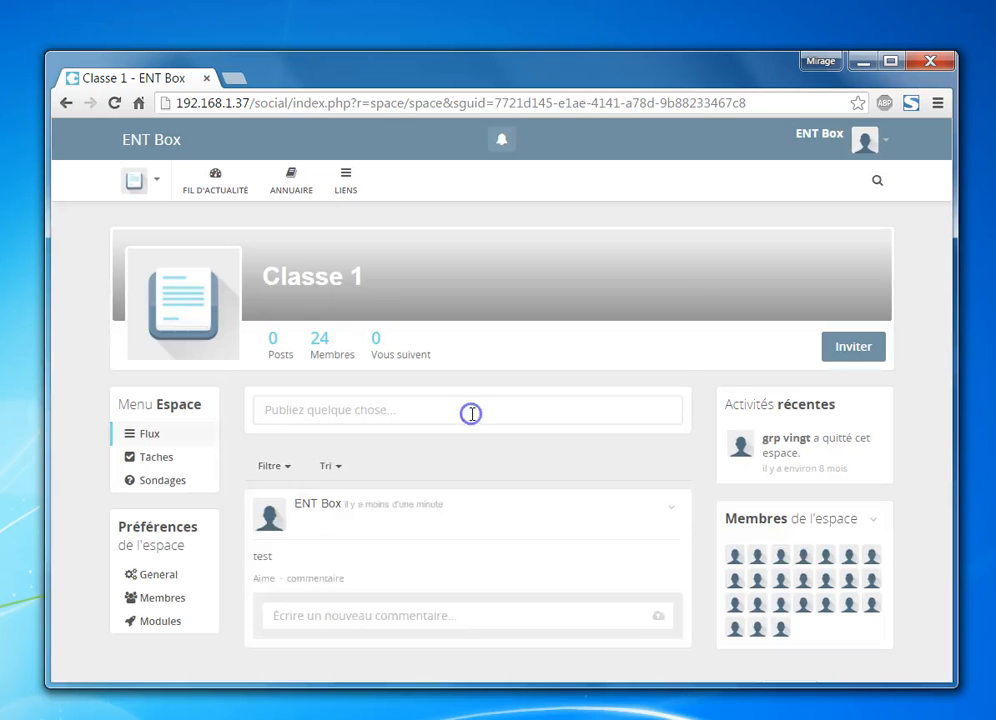
Go to Administration from the account menu
{"action": "left_click", "coordinate": [131, 181]}
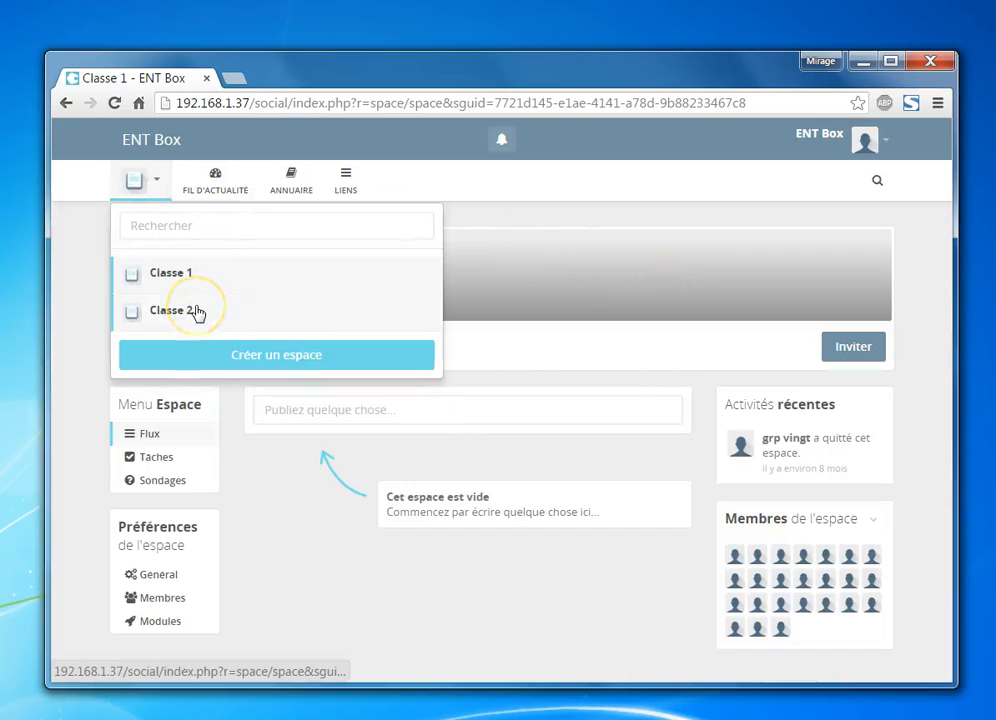
{"action": "left_click", "coordinate": [885, 144]}
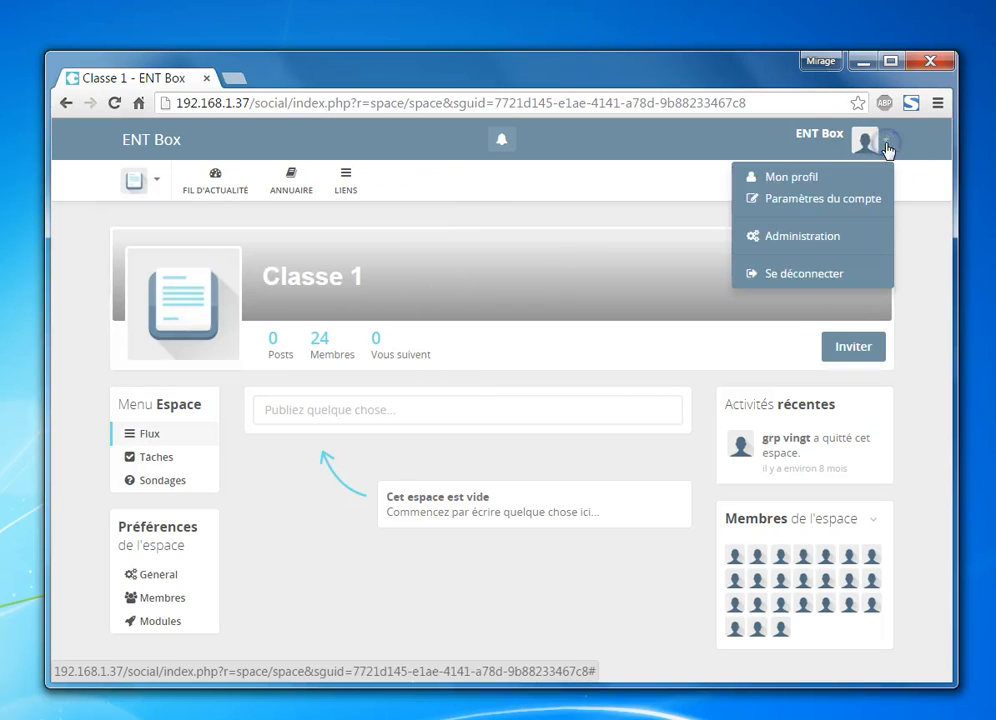
{"action": "left_click", "coordinate": [804, 240]}
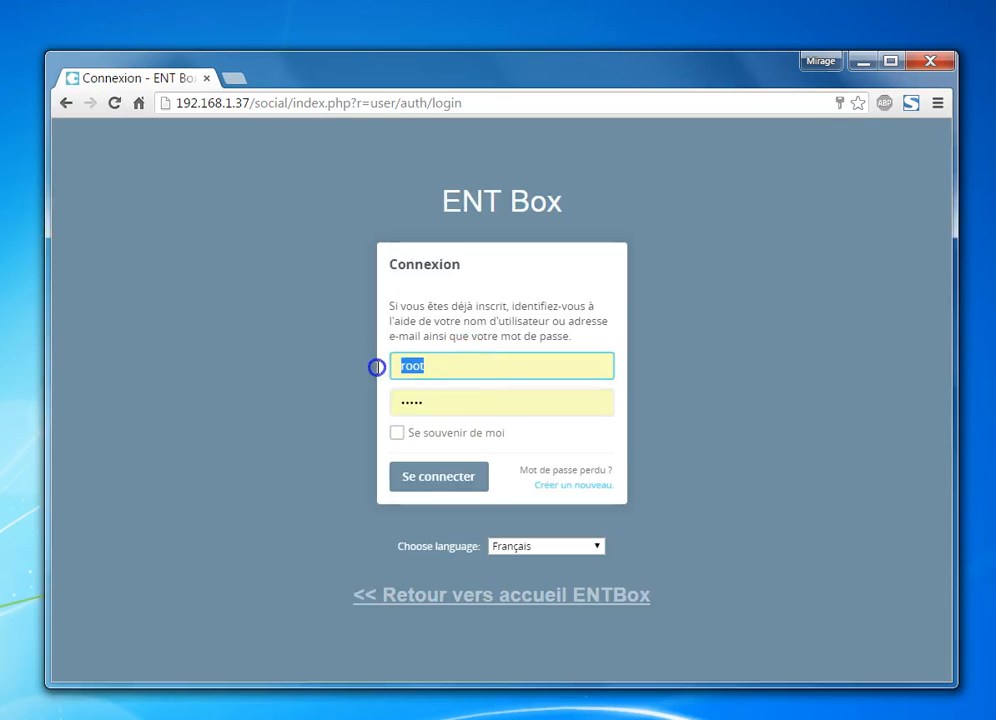
Sign in with the student account's username and password
{"action": "key", "text": "Tab"}
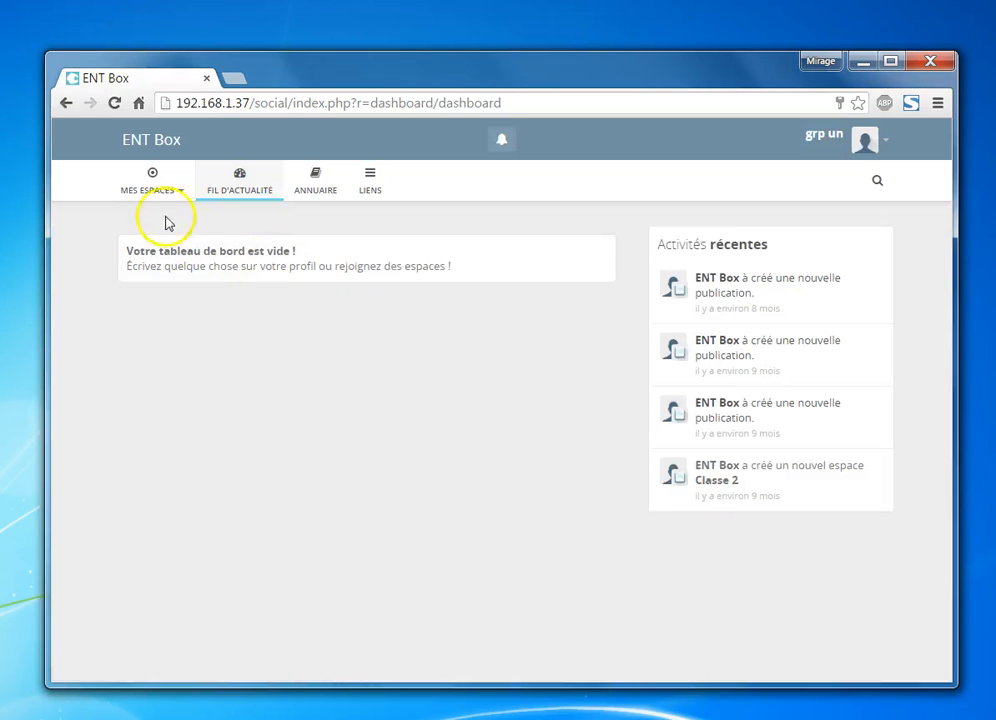
Open the Classe 2 space from Mes espaces and click its post box
{"action": "left_click", "coordinate": [158, 190]}
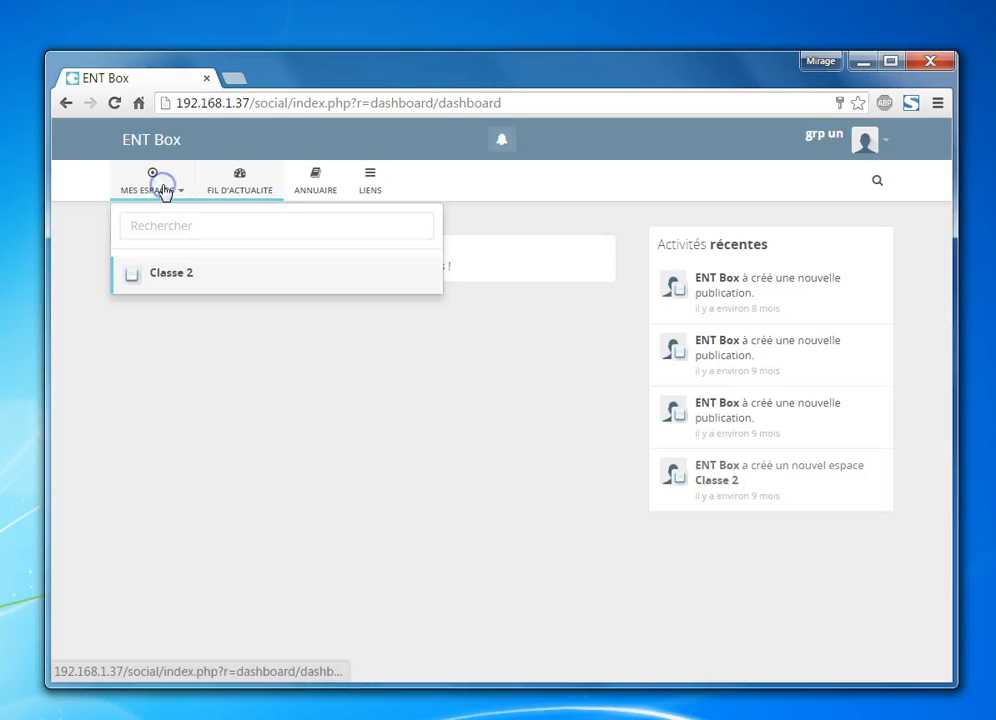
{"action": "left_click", "coordinate": [183, 284]}
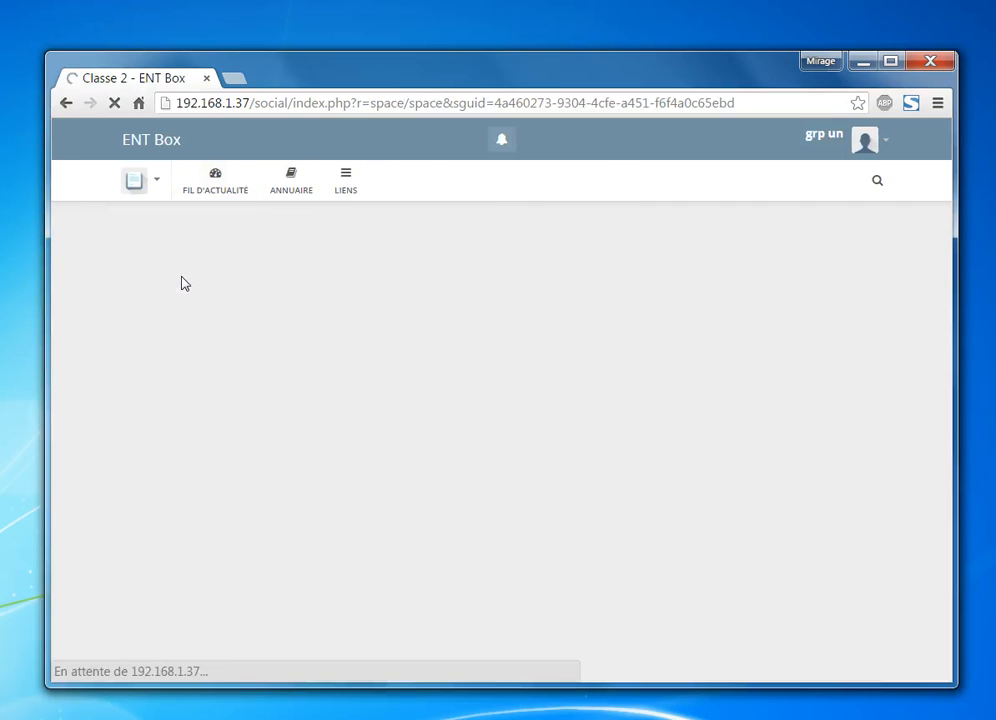
{"action": "left_click", "coordinate": [414, 414]}
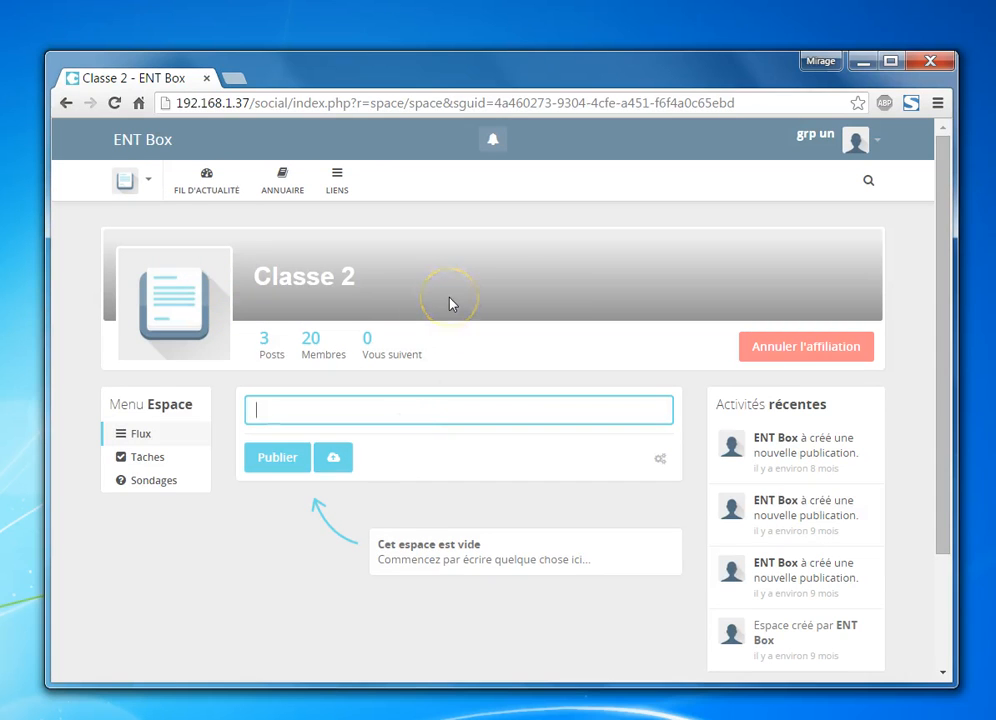
{"action": "left_click", "coordinate": [879, 143]}
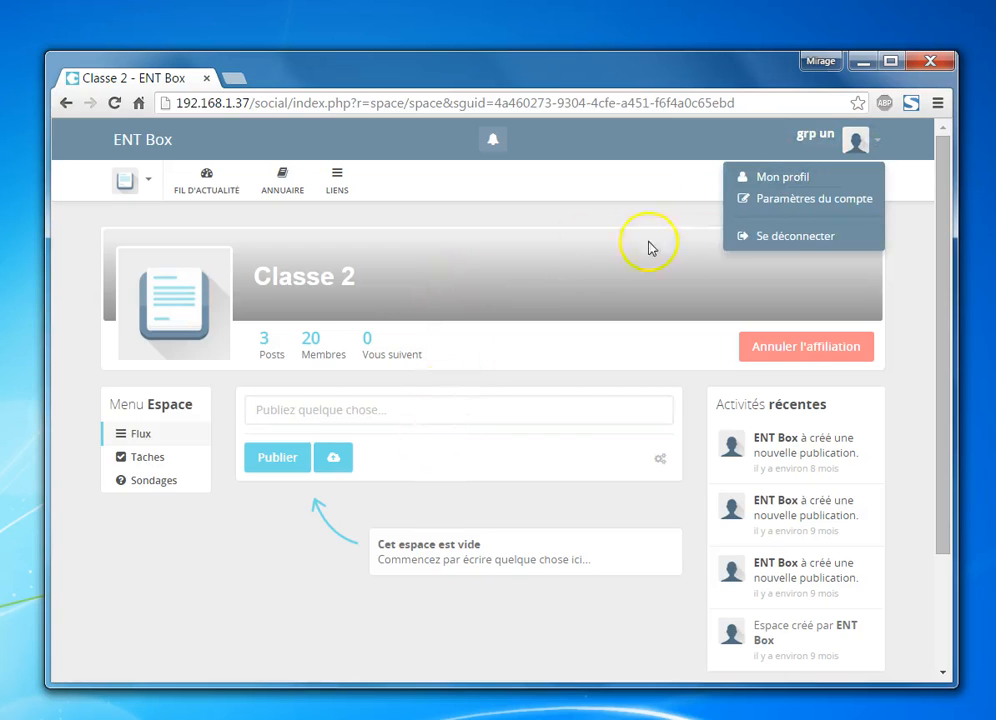
Publish a 'test' post on the student's own profile and reload the profile page
{"action": "left_click", "coordinate": [765, 177]}
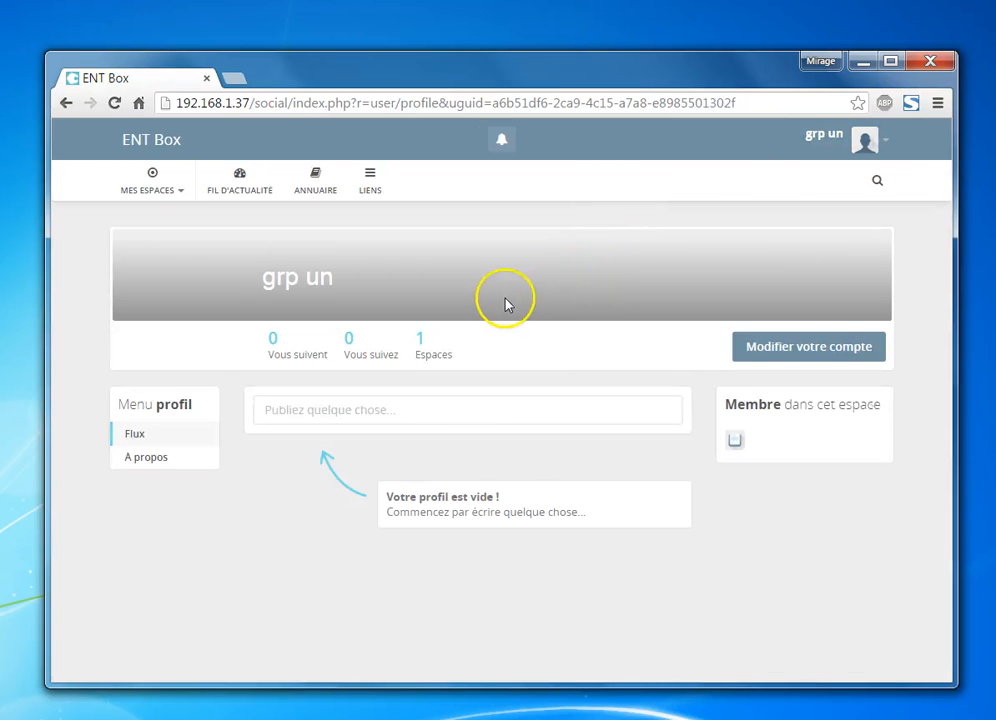
{"action": "left_click", "coordinate": [429, 412]}
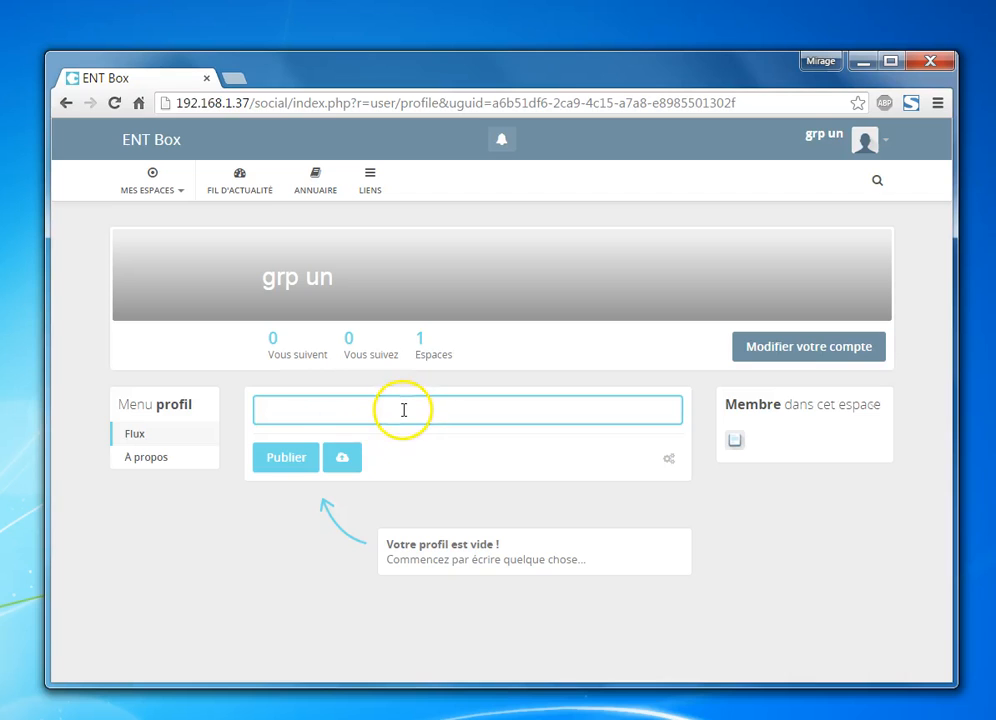
{"action": "type", "text": "test"}
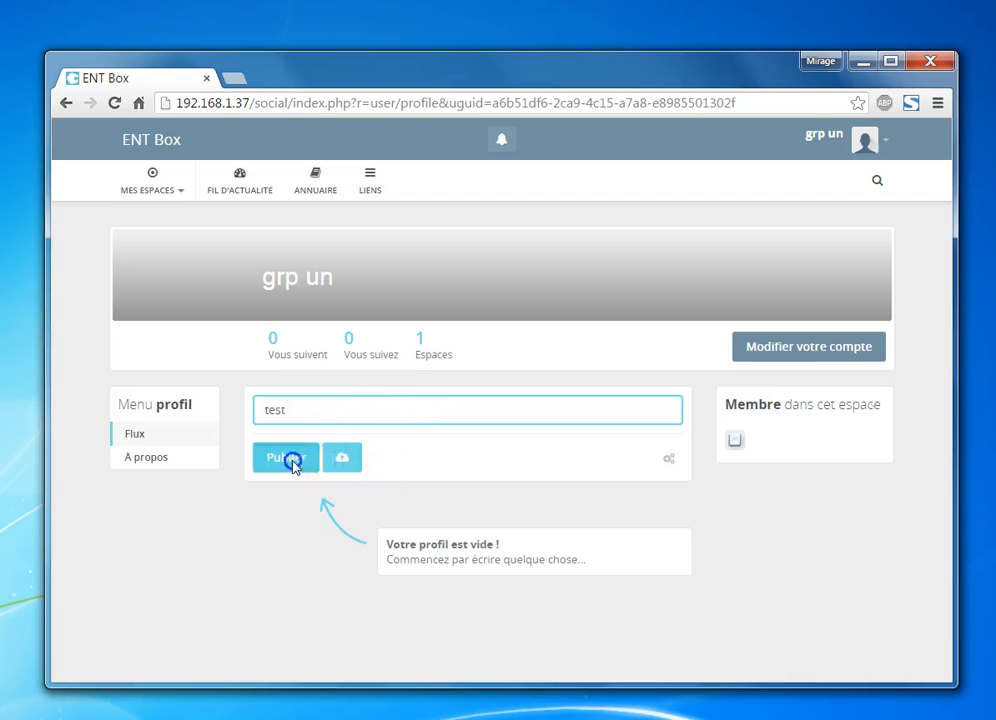
{"action": "left_click", "coordinate": [289, 459]}
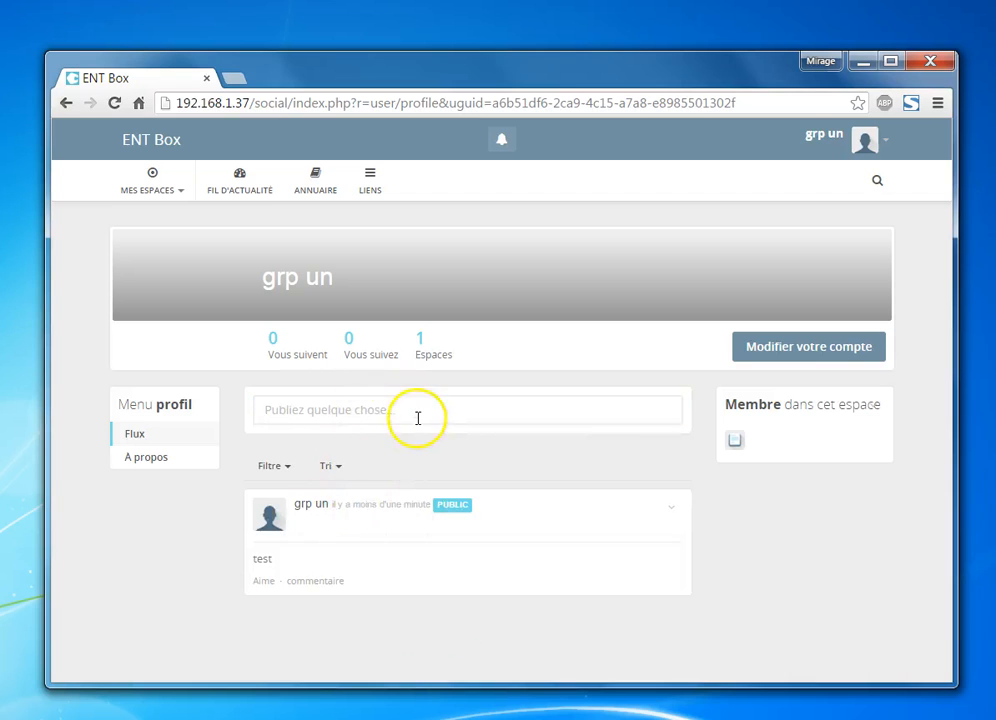
{"action": "left_click", "coordinate": [322, 582]}
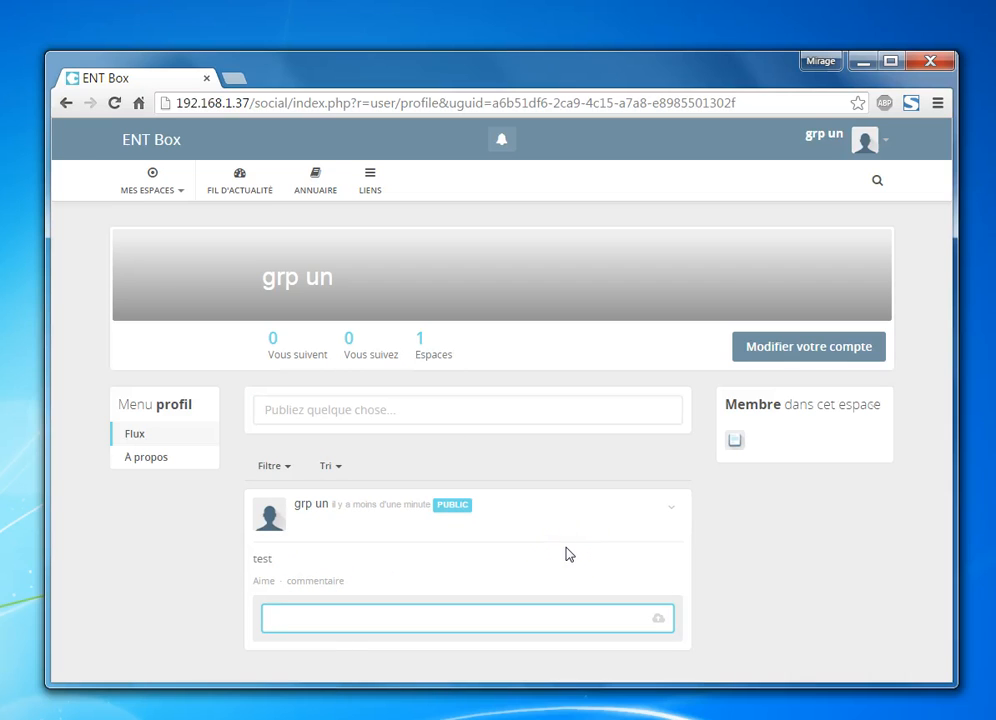
{"action": "left_click", "coordinate": [885, 146]}
{"action": "left_click", "coordinate": [816, 181]}
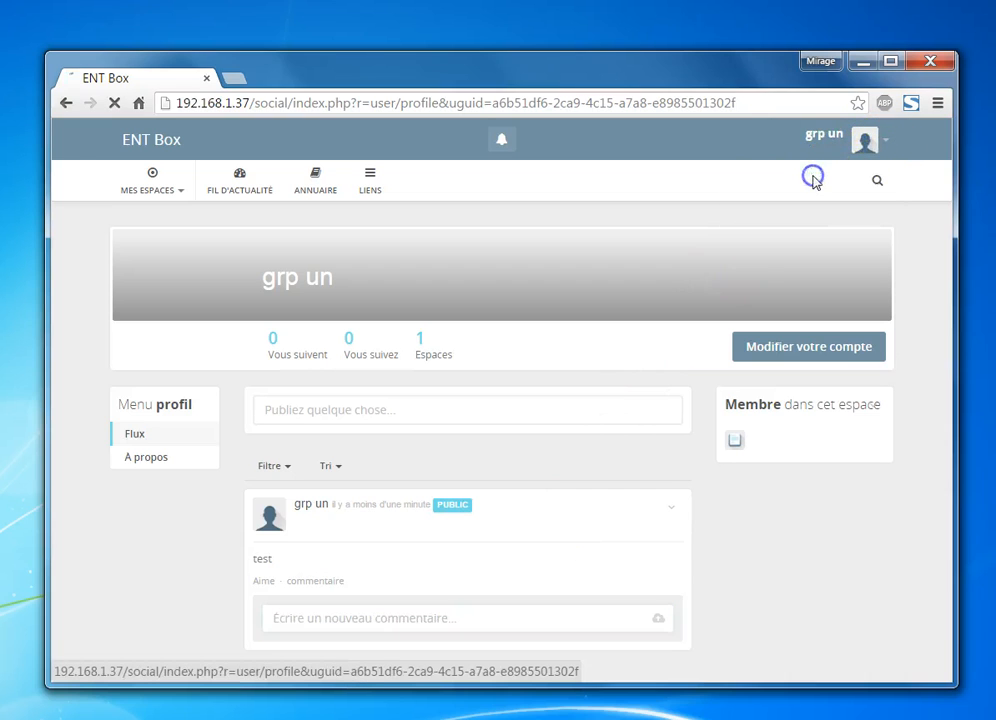
Visit Classe 2, log out of the student account and sign in as administrator
{"action": "left_click", "coordinate": [163, 191]}
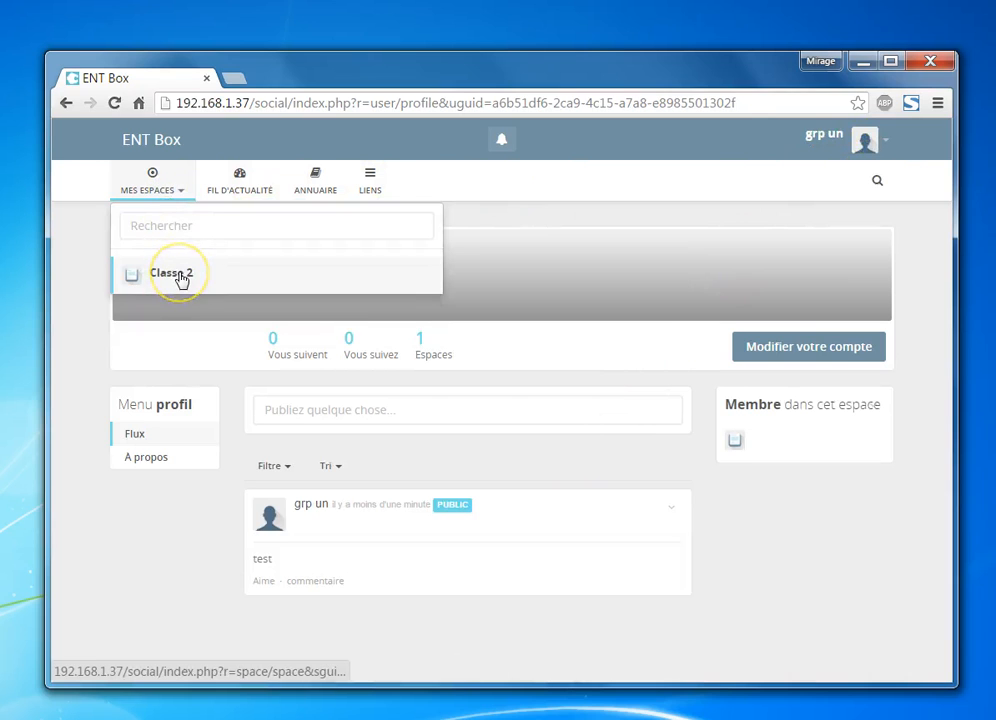
{"action": "left_click", "coordinate": [172, 274]}
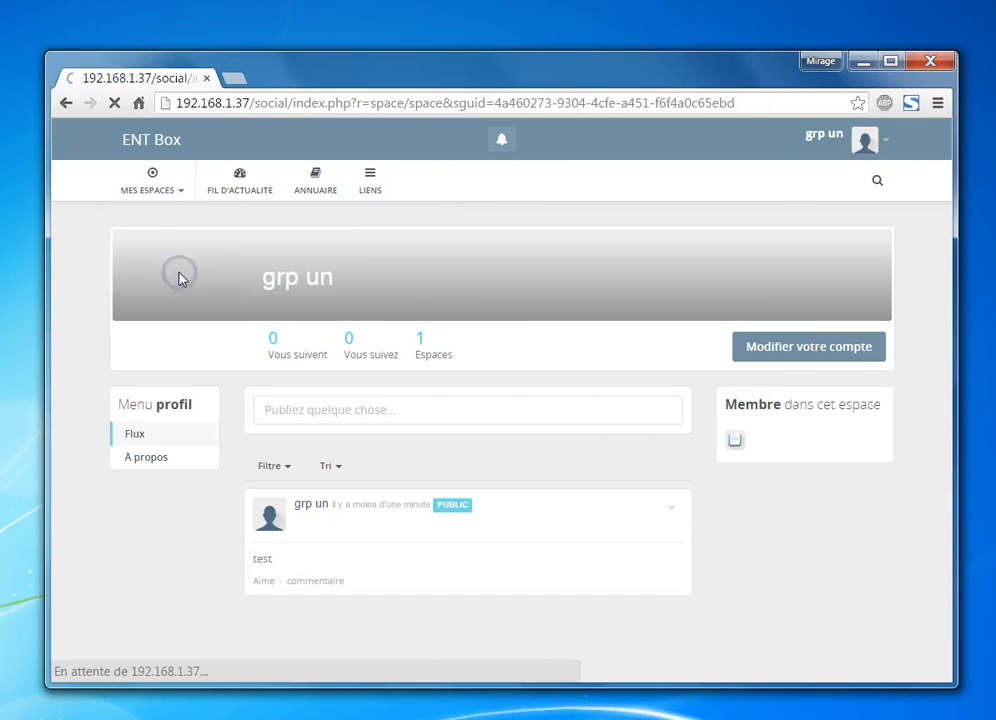
{"action": "left_click", "coordinate": [876, 141]}
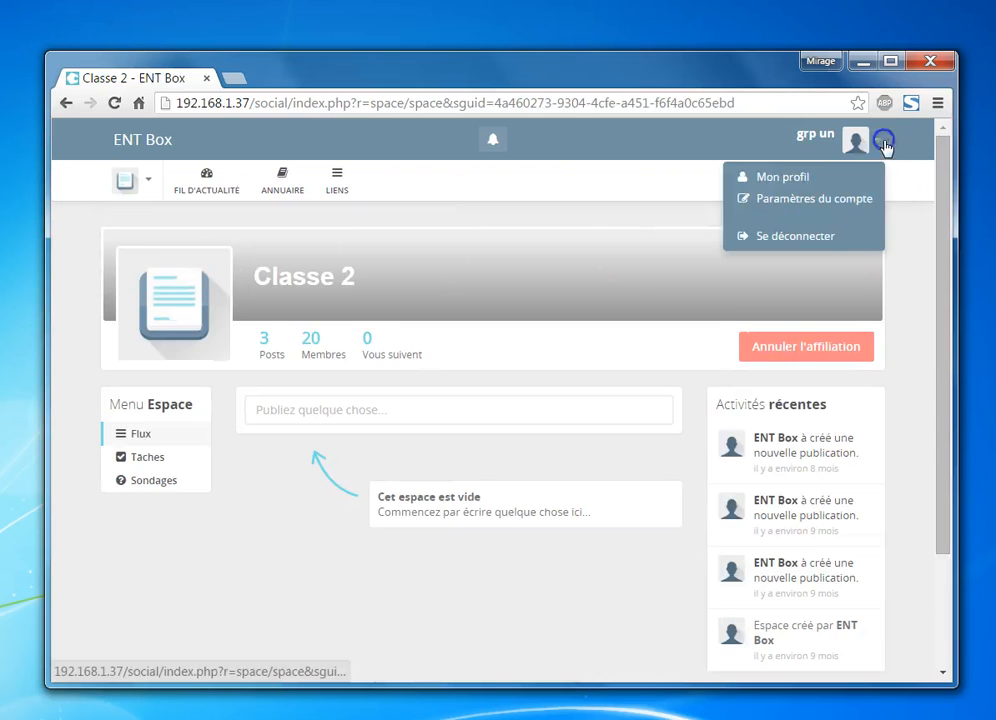
{"action": "left_click", "coordinate": [800, 236]}
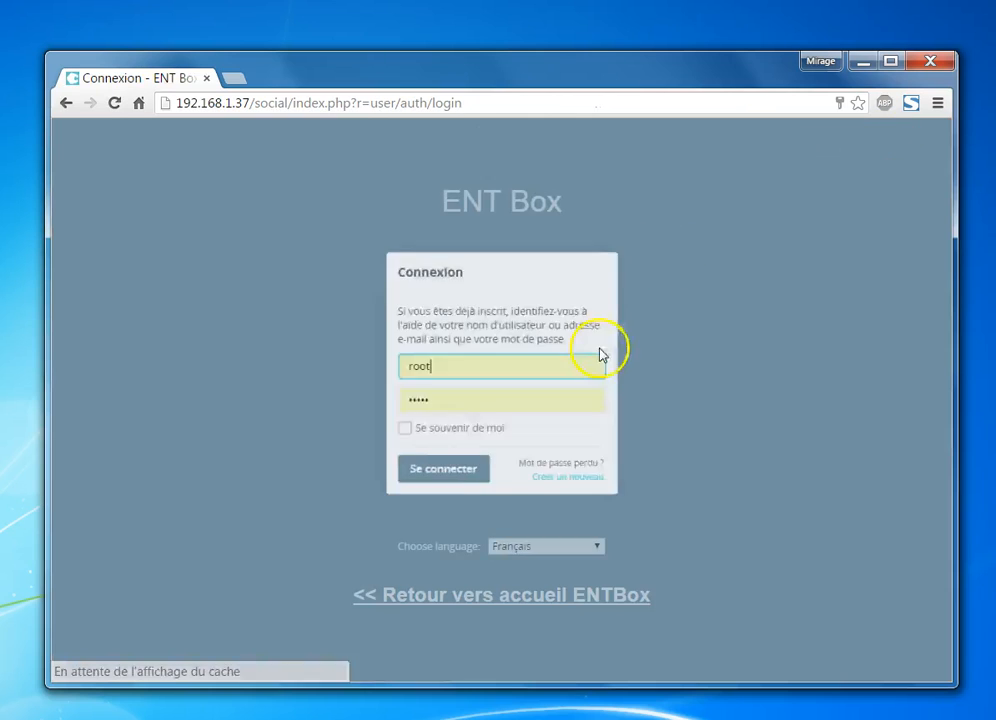
{"action": "left_click", "coordinate": [445, 475]}
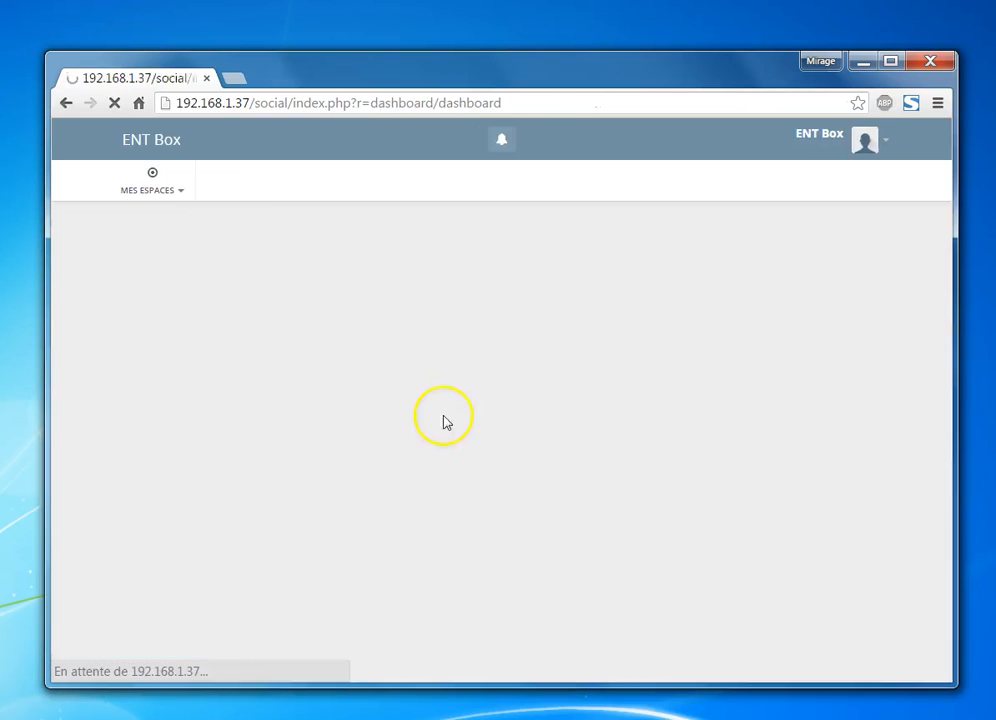
View the installed Modules in Administration, then return to the Classe 1 space
{"action": "left_click", "coordinate": [887, 143]}
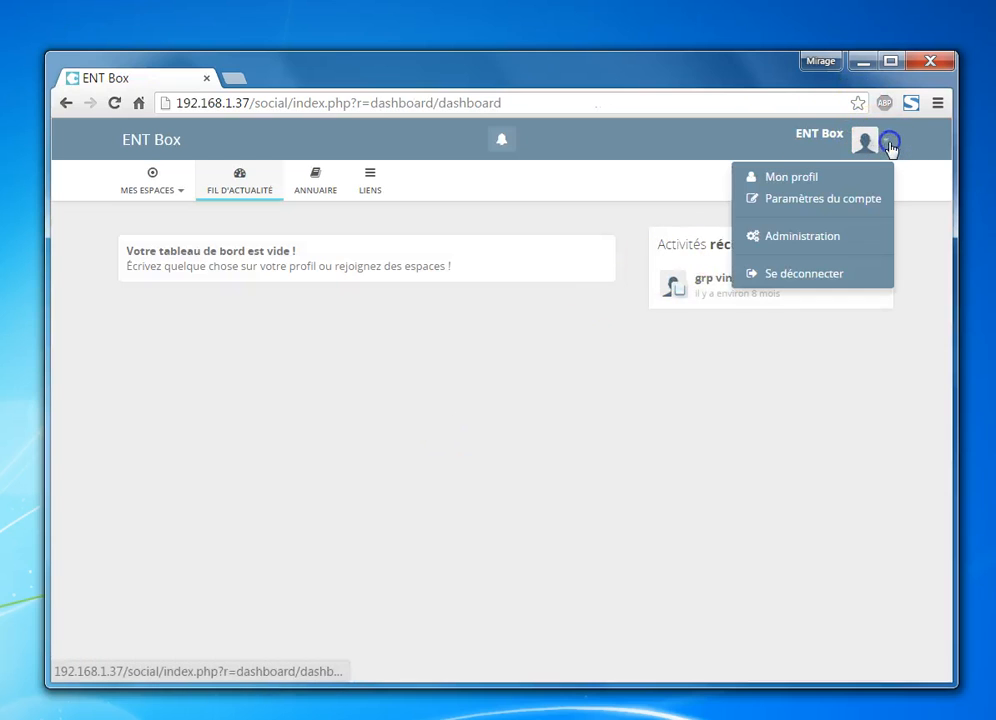
{"action": "left_click", "coordinate": [745, 236]}
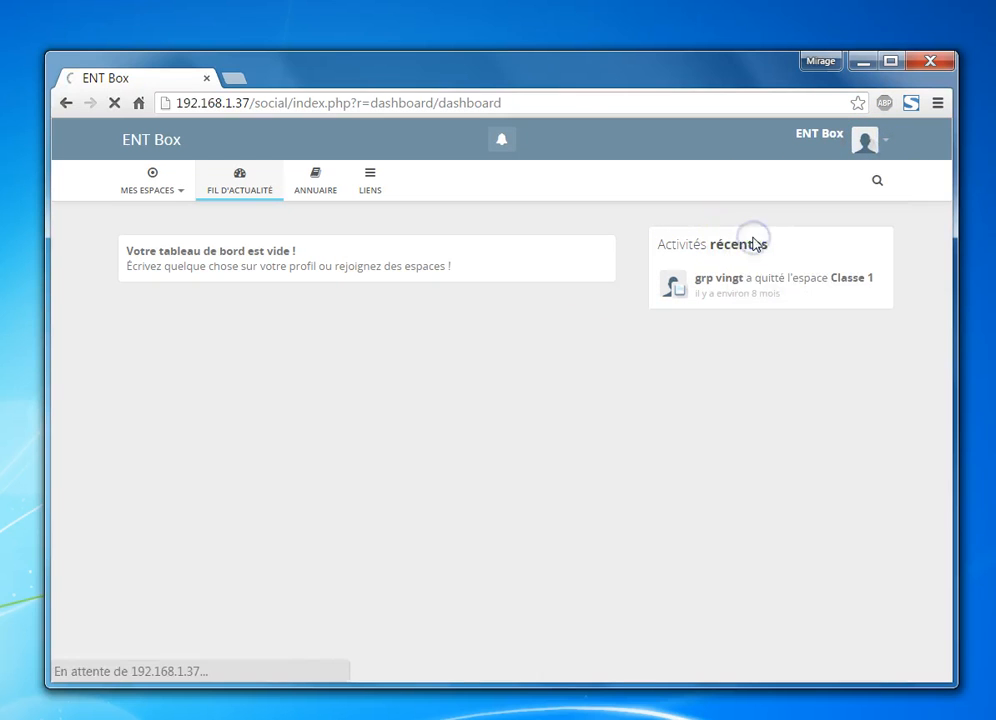
{"action": "left_click", "coordinate": [208, 390]}
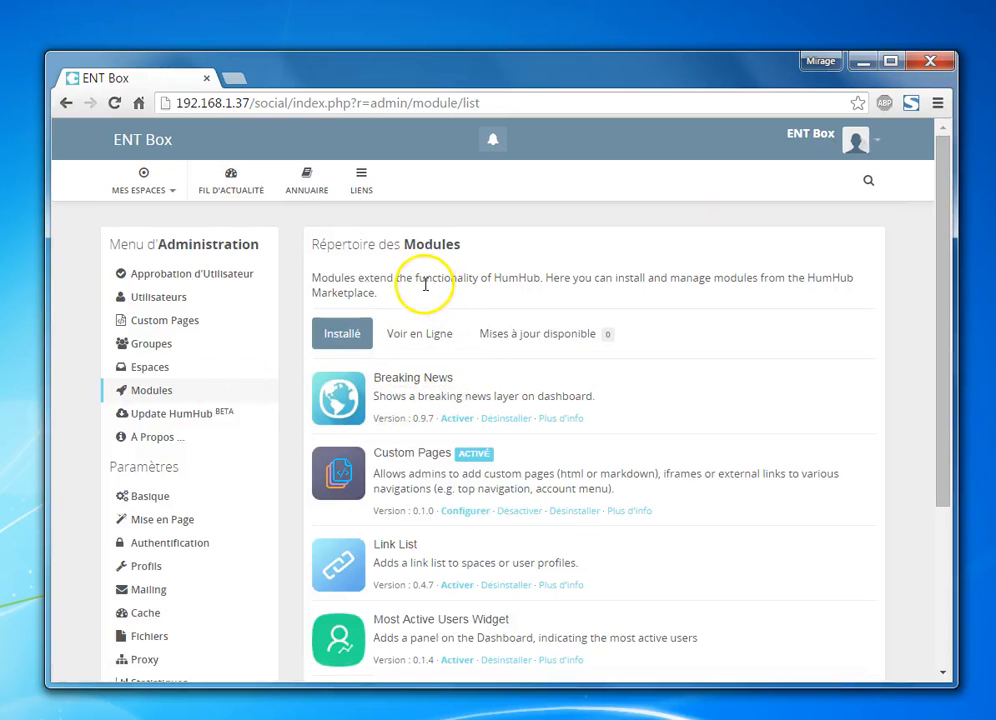
{"action": "left_click", "coordinate": [152, 187]}
{"action": "left_click", "coordinate": [157, 281]}
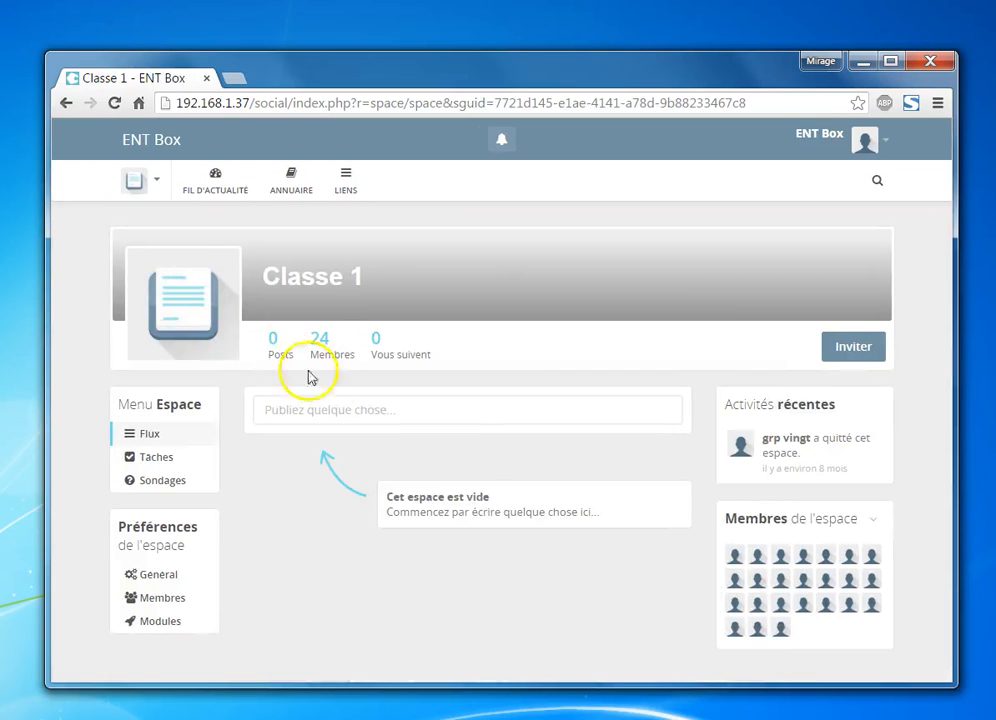
Publish a Classe 1 poll titled 'question' with answers A, B, C and D, one per line
{"action": "left_click", "coordinate": [188, 482]}
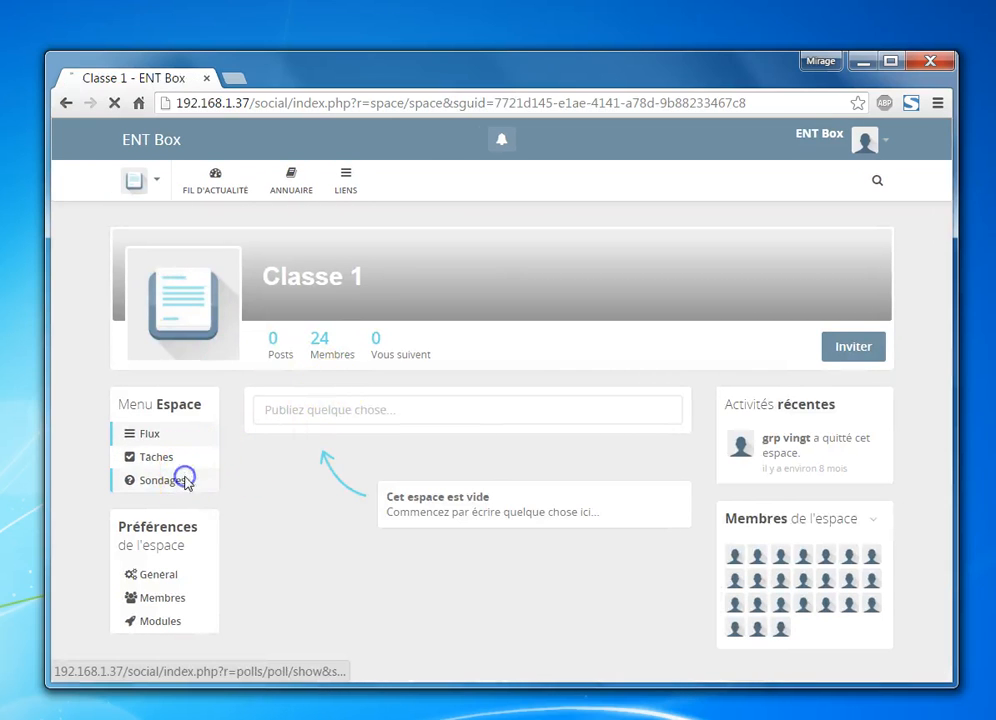
{"action": "left_click", "coordinate": [369, 412]}
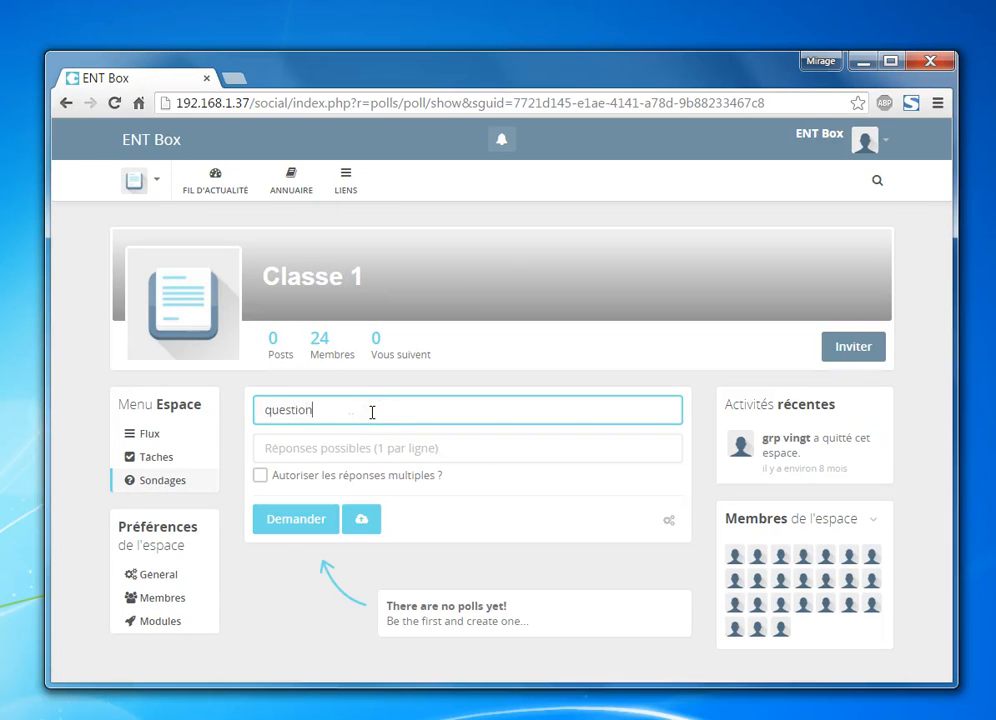
{"action": "left_click", "coordinate": [382, 447]}
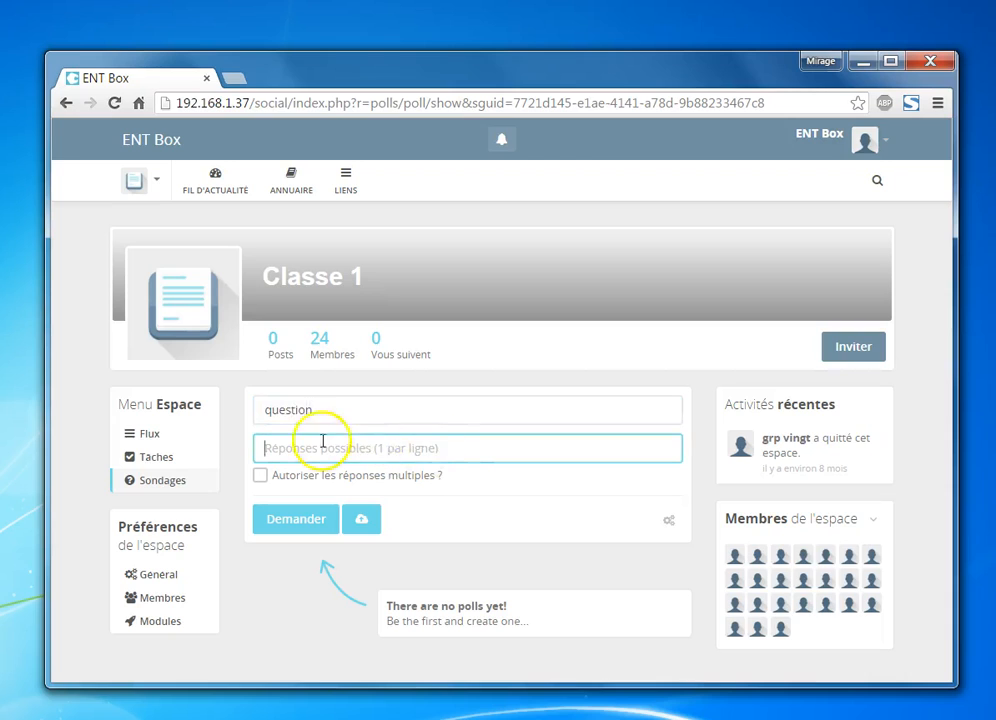
{"action": "type", "text": "A"}
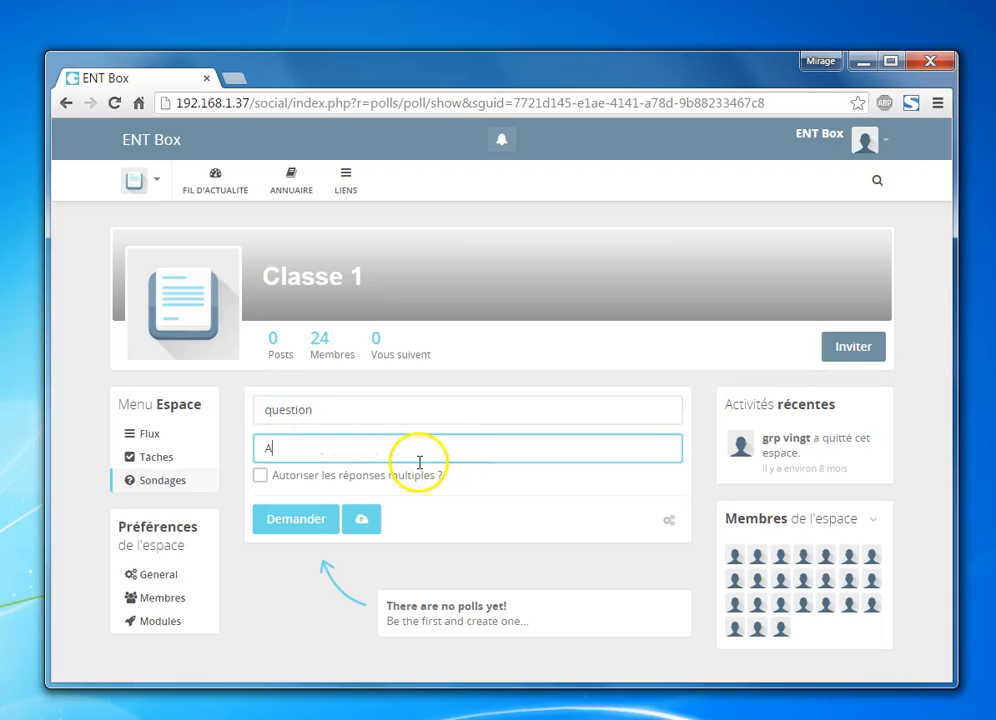
{"action": "key", "text": "Return"}
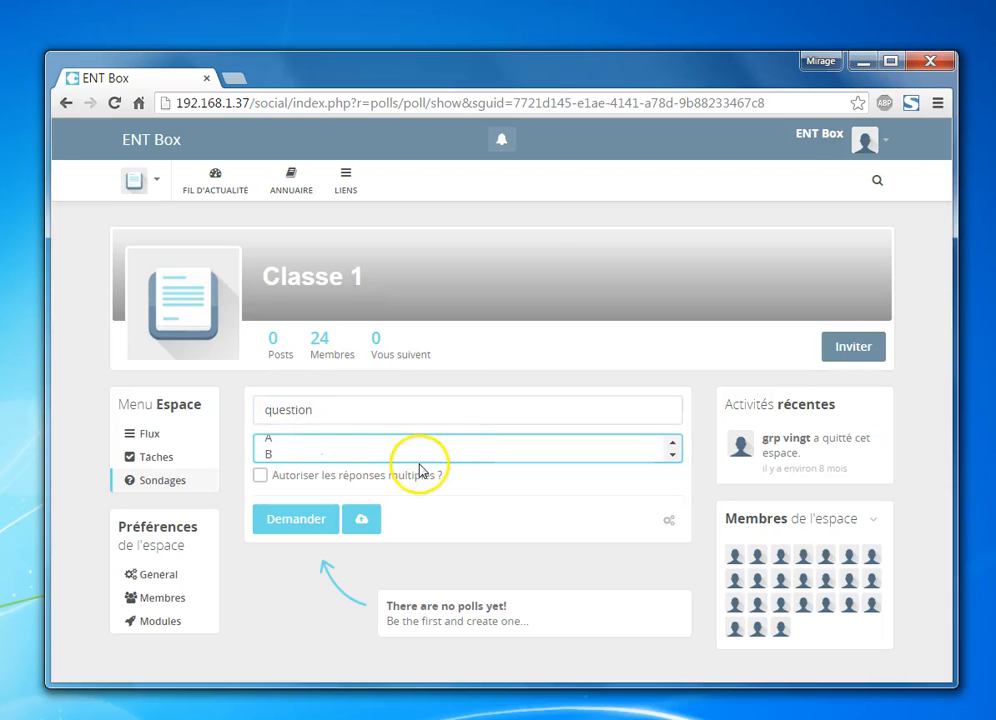
{"action": "type", "text": "B"}
{"action": "key", "text": "Return"}
{"action": "type", "text": "C"}
{"action": "type", "text": "D"}
{"action": "left_click", "coordinate": [289, 522]}
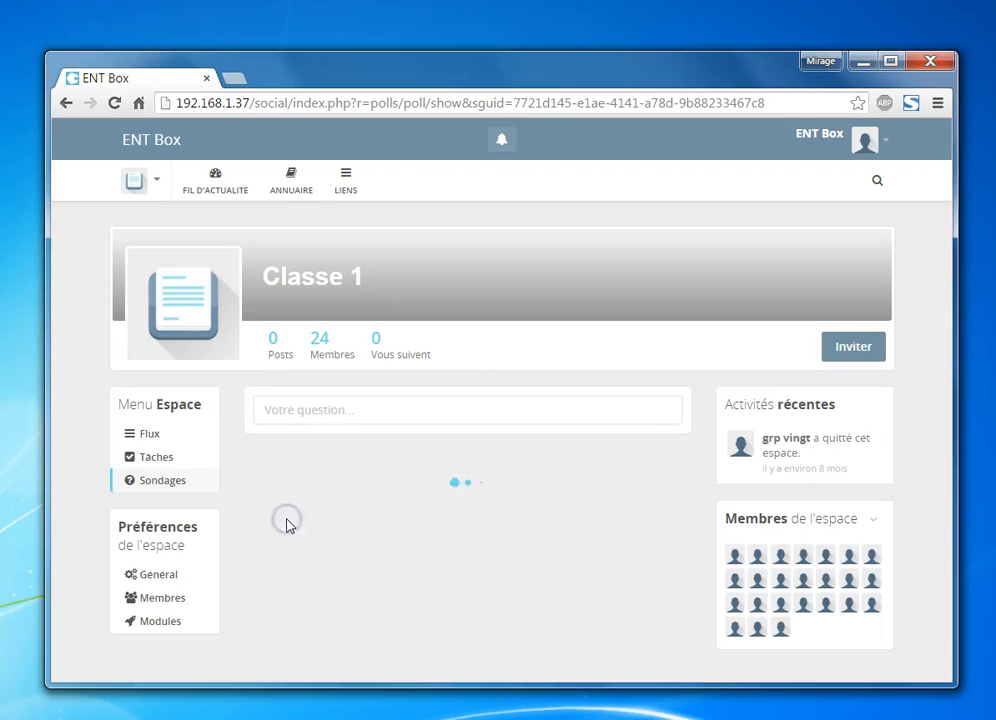
Mark answer B on the 'question' poll without voting, and open its comment box
{"action": "scroll", "coordinate": [408, 422], "scroll_direction": "down", "scroll_amount": 2}
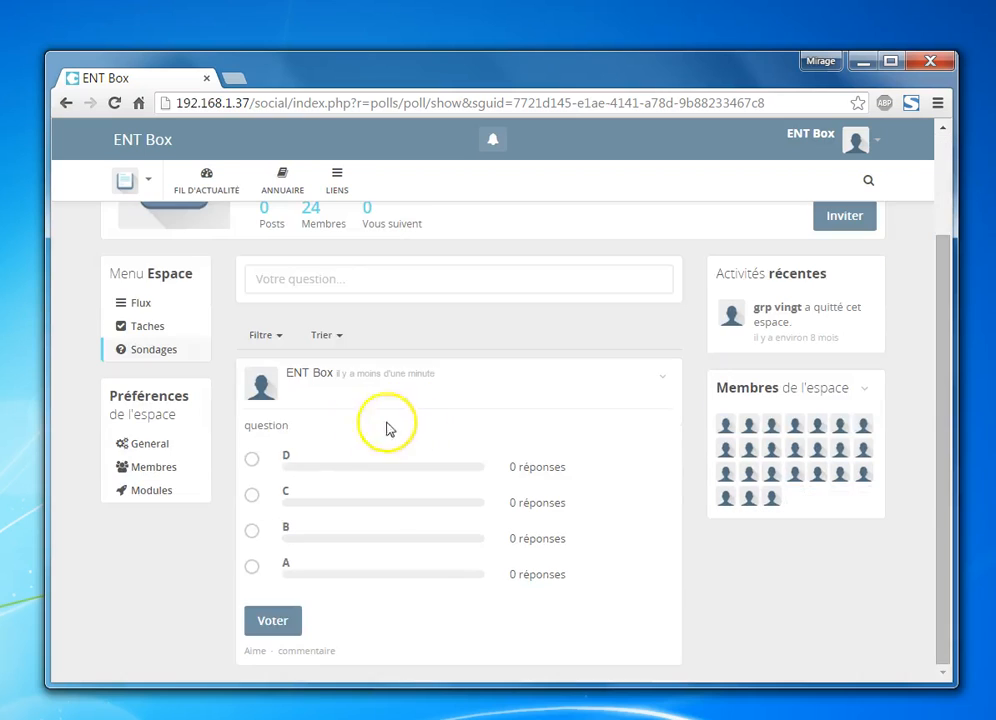
{"action": "left_click", "coordinate": [251, 459]}
{"action": "left_click", "coordinate": [251, 530]}
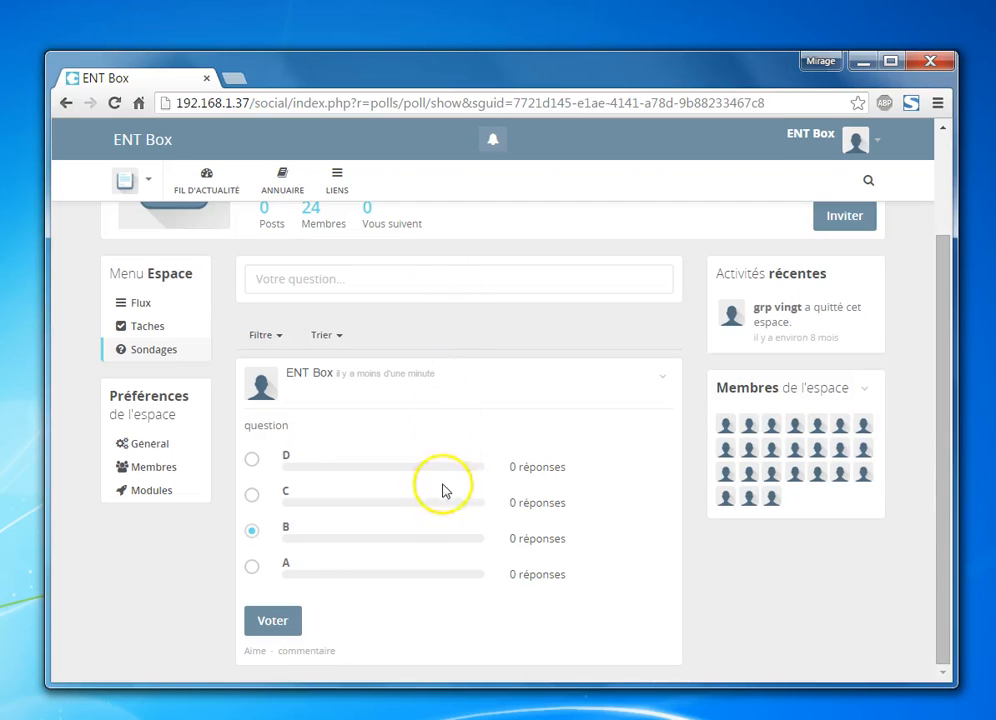
{"action": "scroll", "coordinate": [427, 256], "scroll_direction": "up", "scroll_amount": 2}
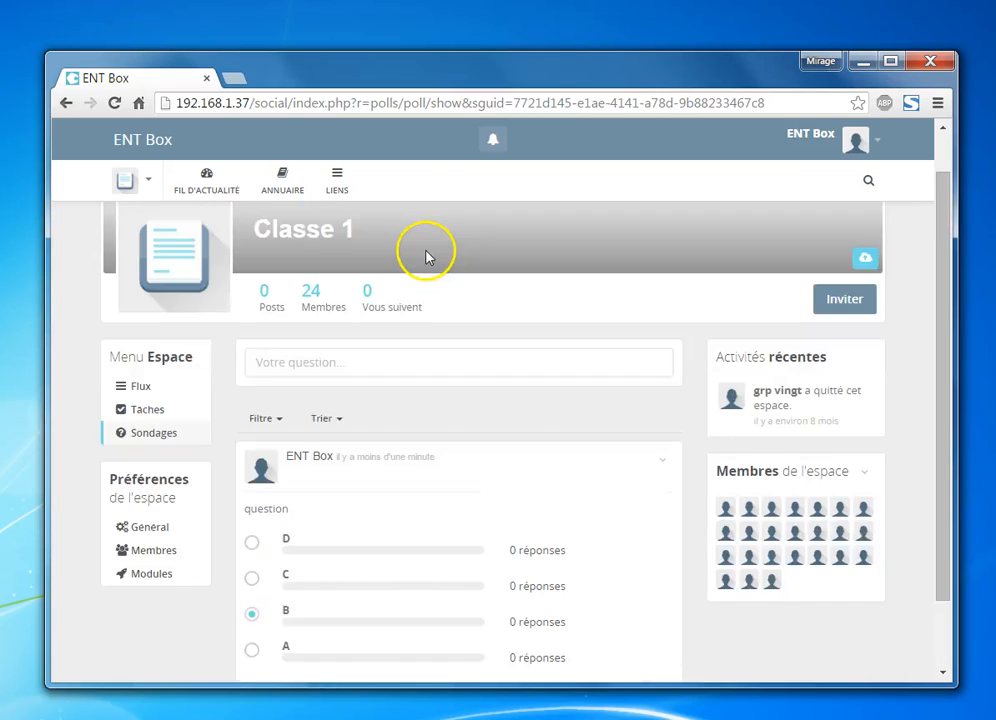
{"action": "scroll", "coordinate": [427, 266], "scroll_direction": "down", "scroll_amount": 1}
{"action": "scroll", "coordinate": [427, 268], "scroll_direction": "down", "scroll_amount": 1}
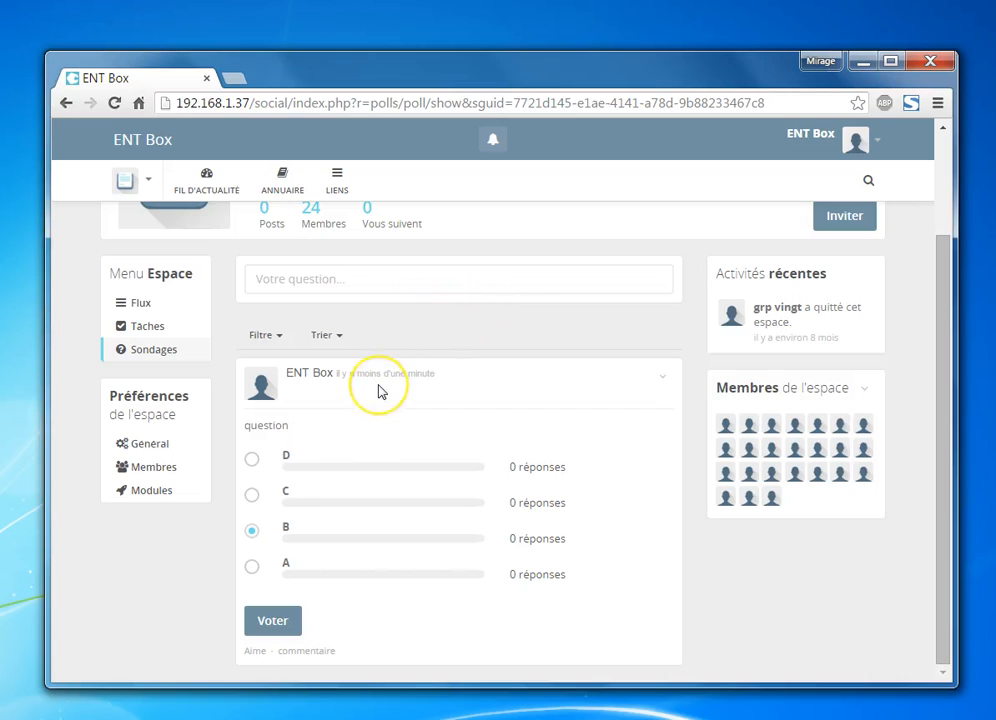
{"action": "left_click", "coordinate": [324, 651]}
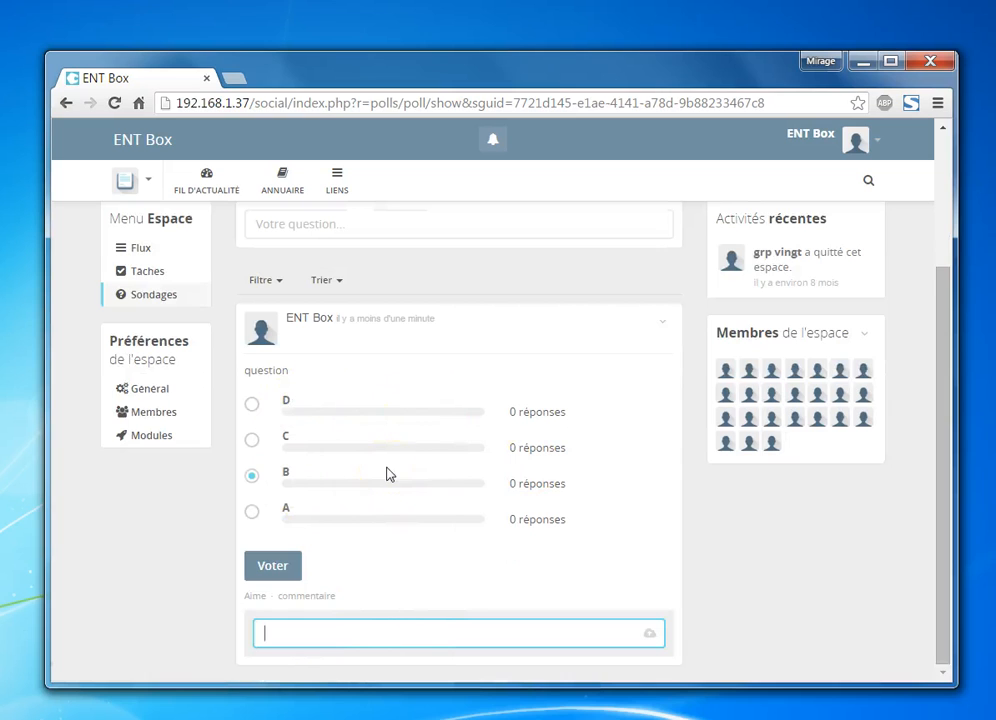
Sign out of the administrator account with Se déconnecter
{"action": "scroll", "coordinate": [433, 253], "scroll_direction": "up", "scroll_amount": 2}
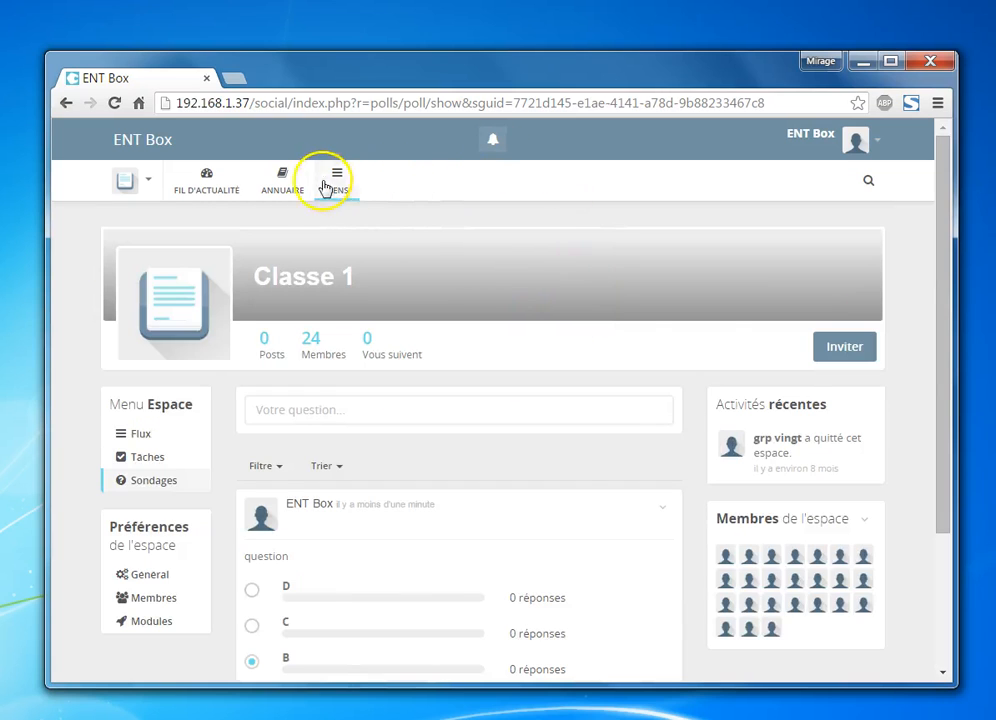
{"action": "left_click", "coordinate": [881, 152]}
{"action": "left_click", "coordinate": [808, 278]}
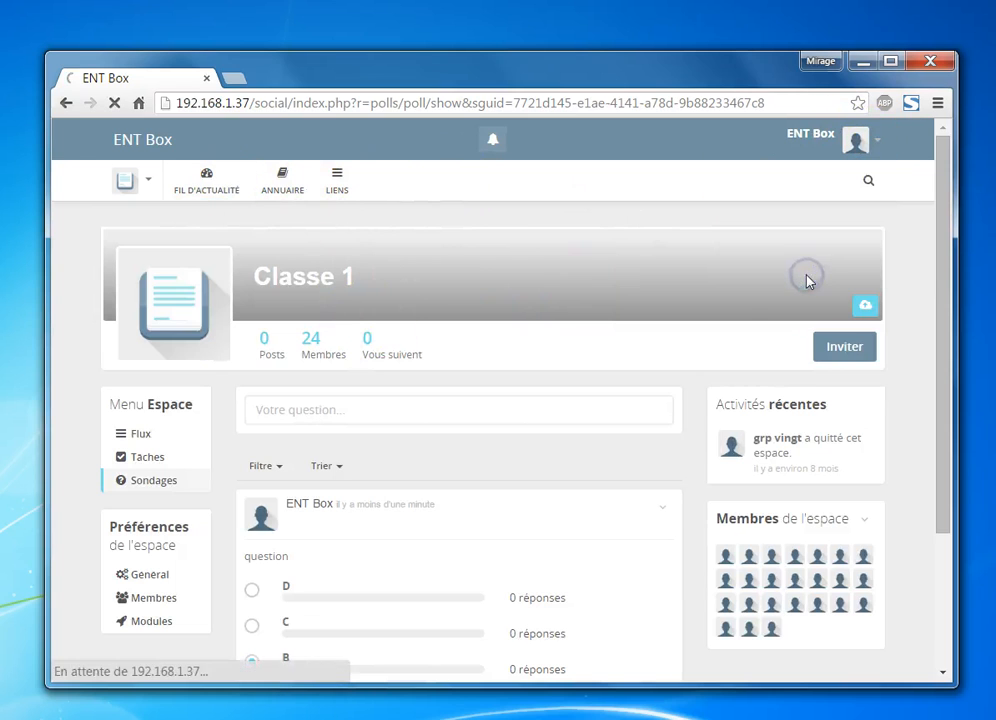